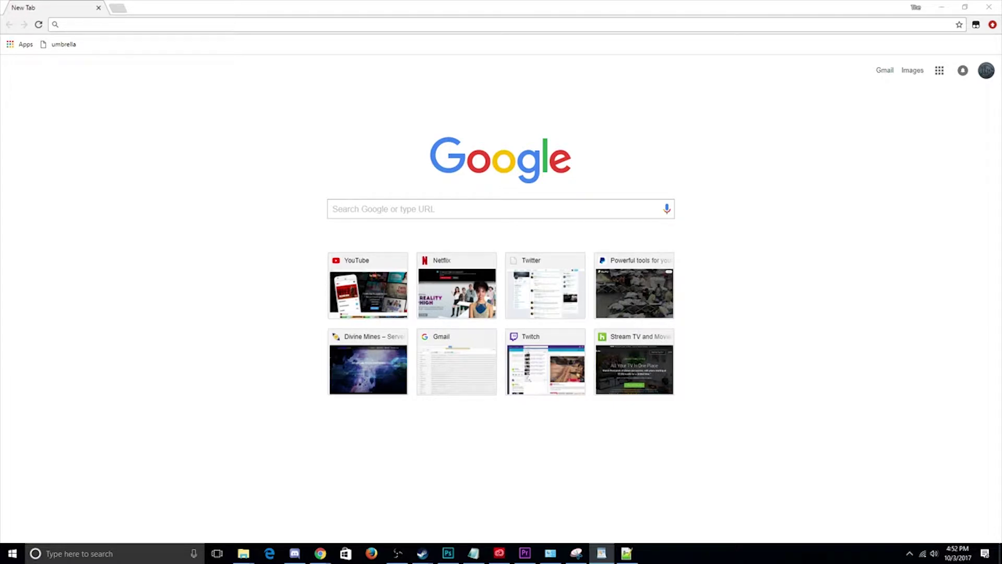
pyautogui.click(287, 24)
pyautogui.write('https://motdgd.com')
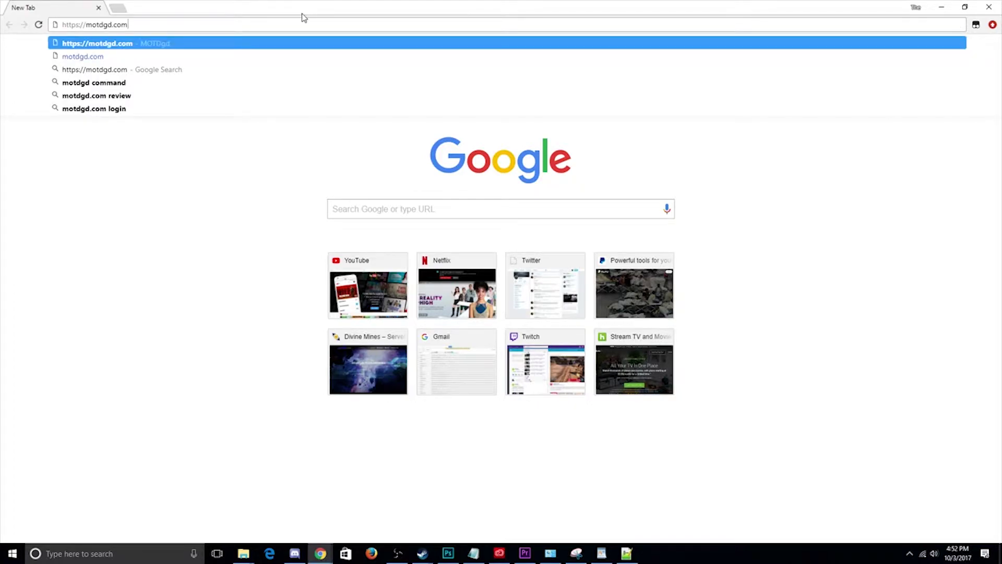
pyautogui.press('Return')
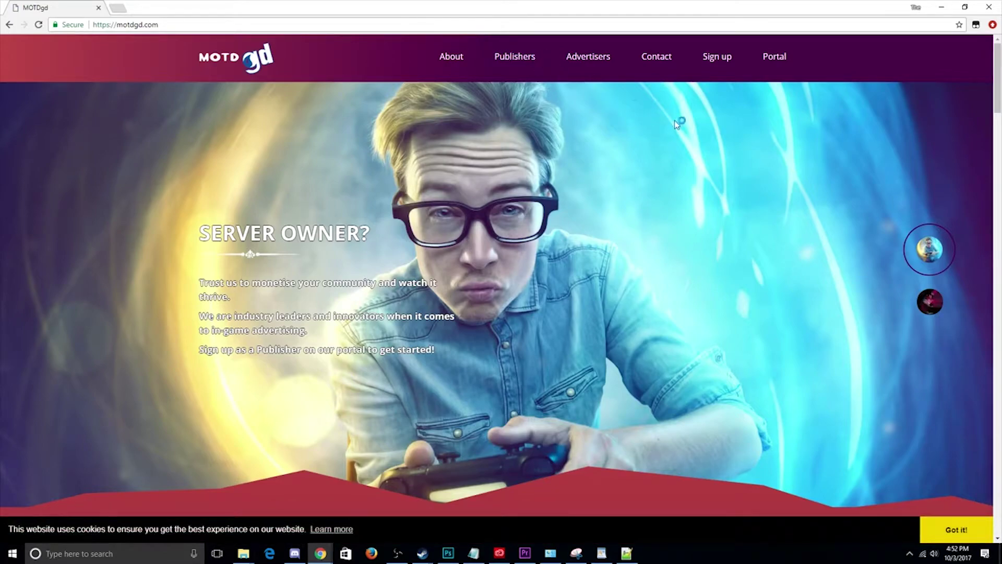
pyautogui.click(718, 67)
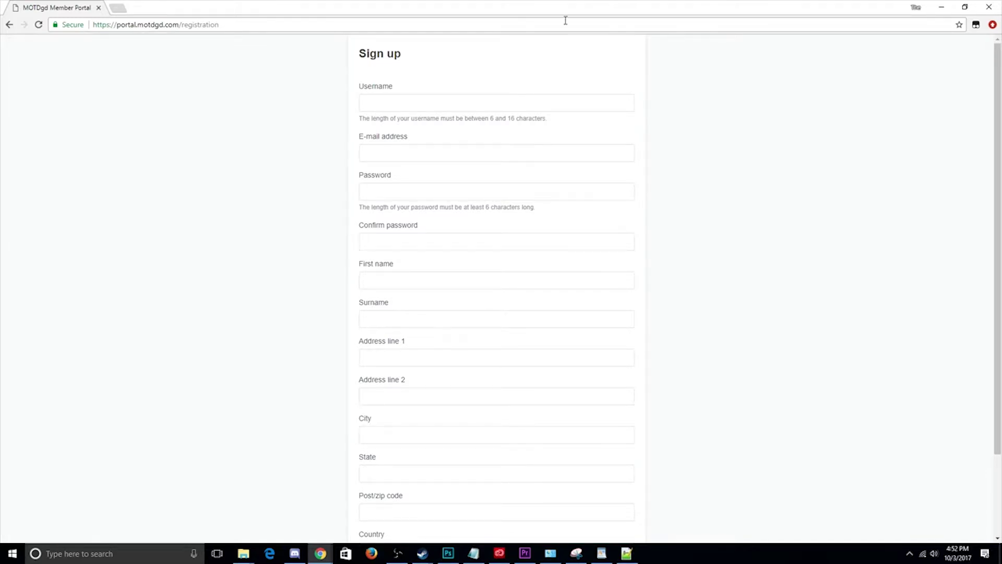
pyautogui.click(10, 25)
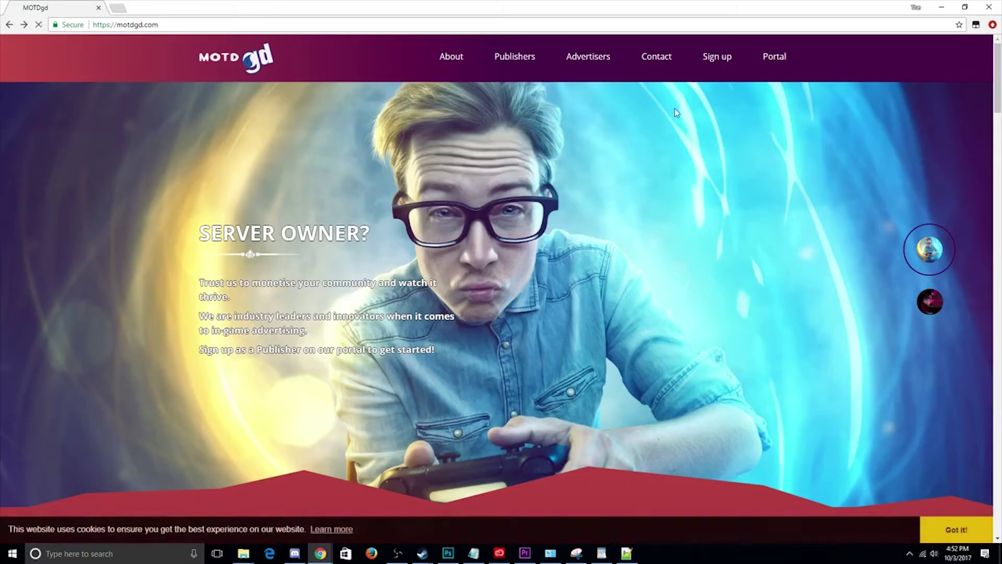
# Sign in to the MOTDgd portal with the test account's username and password, and dismiss the offer to save the password.
pyautogui.click(777, 60)
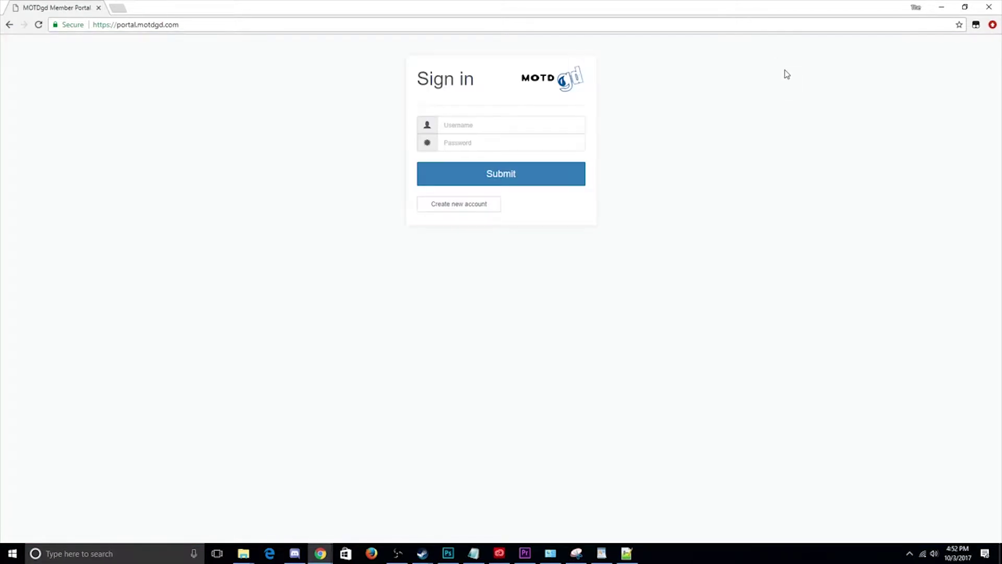
pyautogui.click(517, 124)
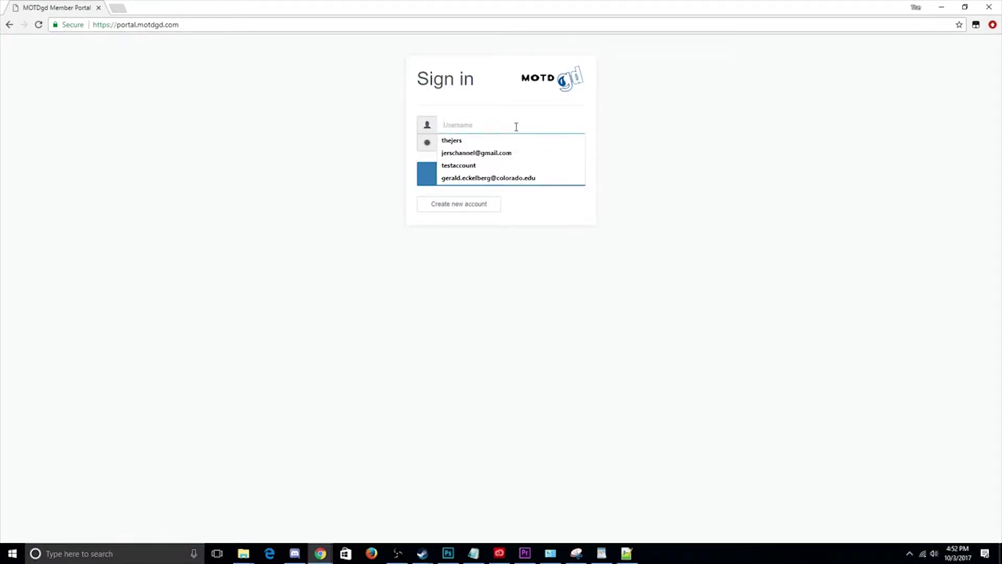
pyautogui.click(480, 165)
pyautogui.click(474, 145)
pyautogui.write('password')
pyautogui.press('Return')
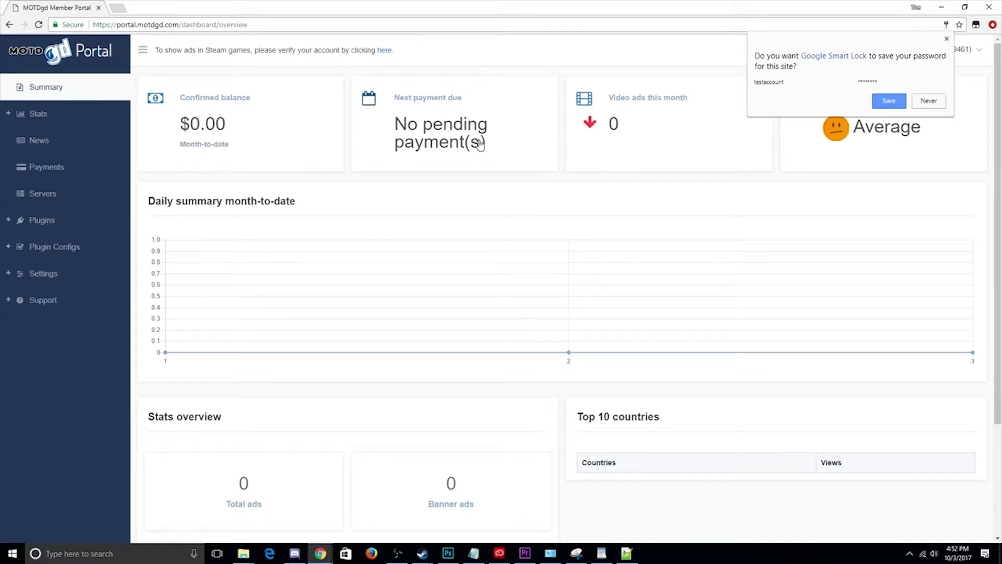
pyautogui.click(946, 39)
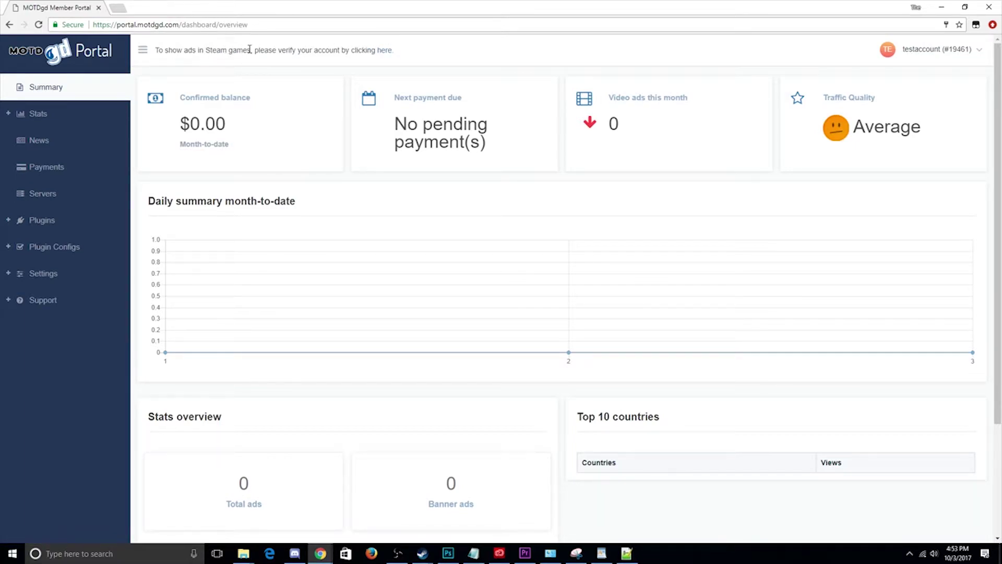
# View the Steam sign-in page linked from the account verification notice and return to the portal dashboard.
pyautogui.click(384, 51)
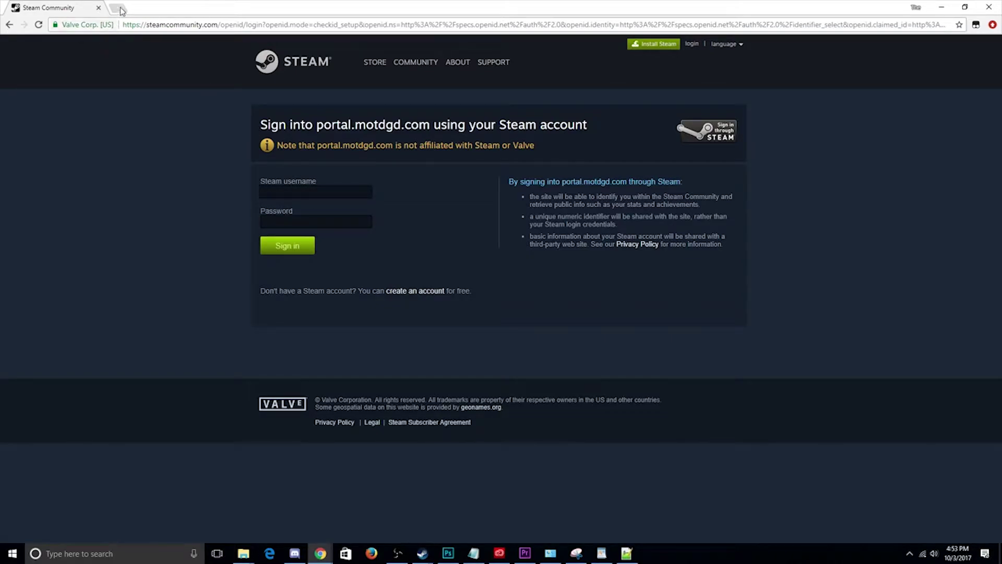
pyautogui.click(13, 29)
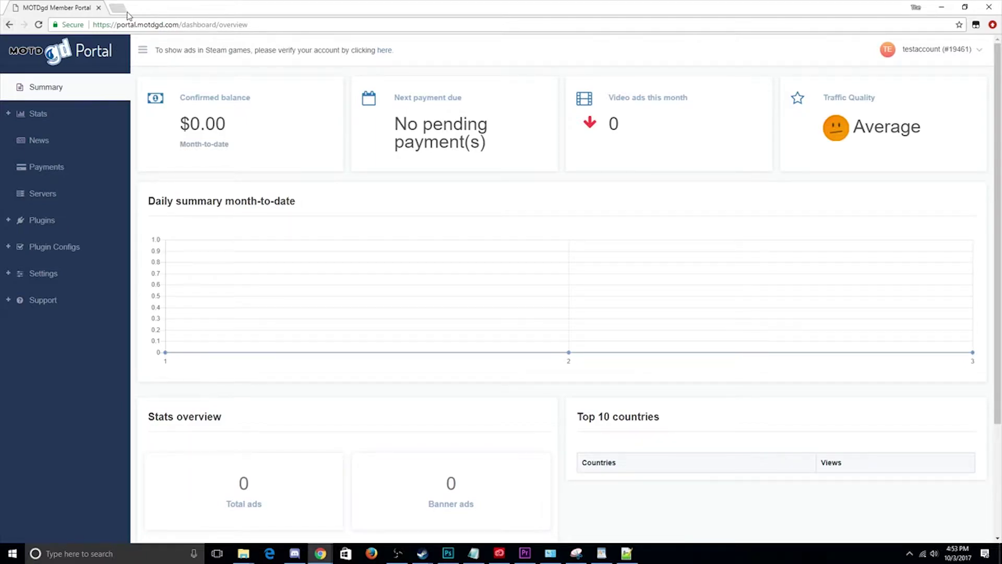
pyautogui.click(118, 8)
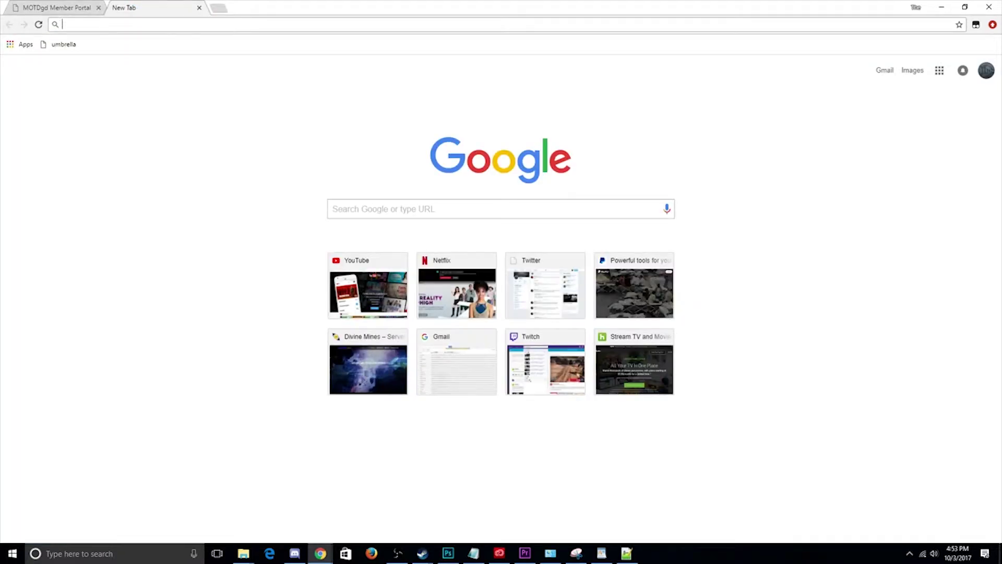
pyautogui.hotkey('alt', 'Tab')
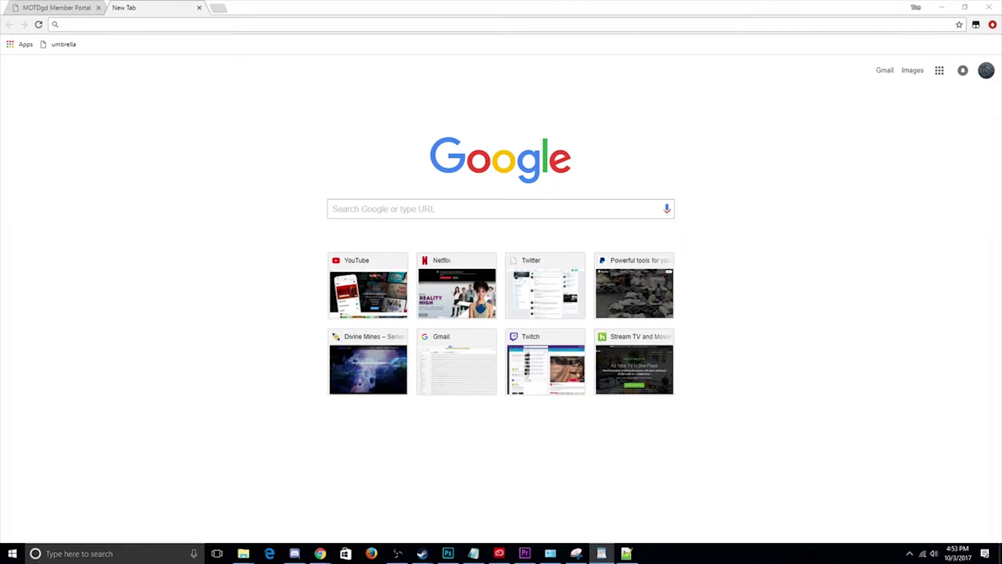
pyautogui.click(358, 17)
pyautogui.write('https://dev.rocketmod.net/product/motdgd-advertisement-for-your-unturned-server/')
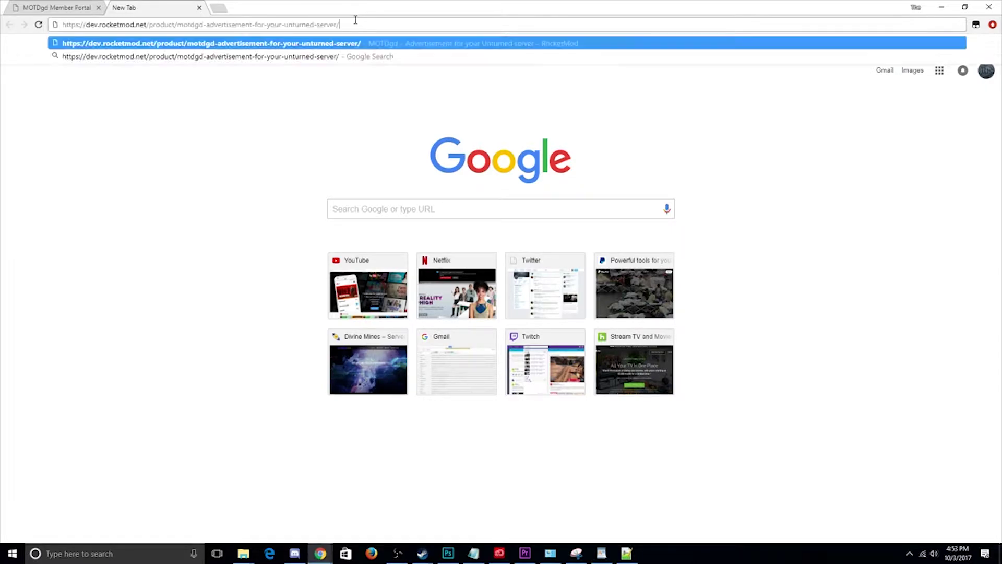
pyautogui.press('Return')
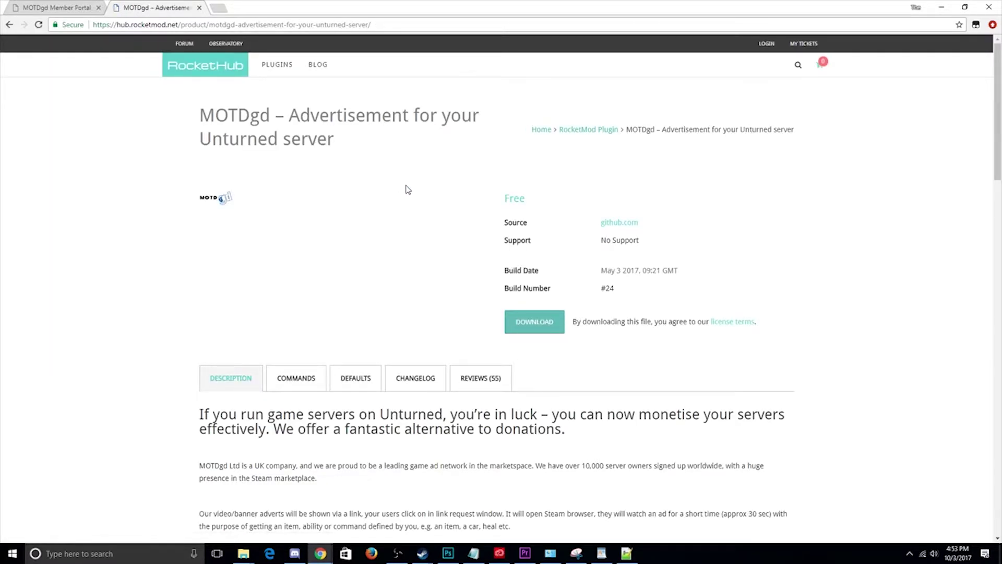
# Download the MOTDgd plugin from its RocketMod page, then open the downloaded zip archive and select MOTDgd.dll.
pyautogui.click(601, 553)
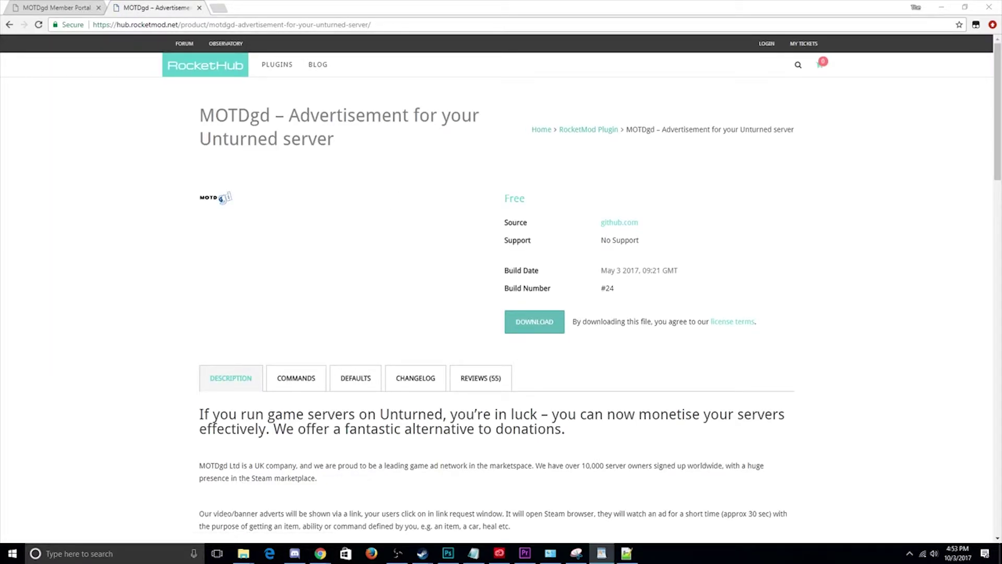
pyautogui.click(559, 324)
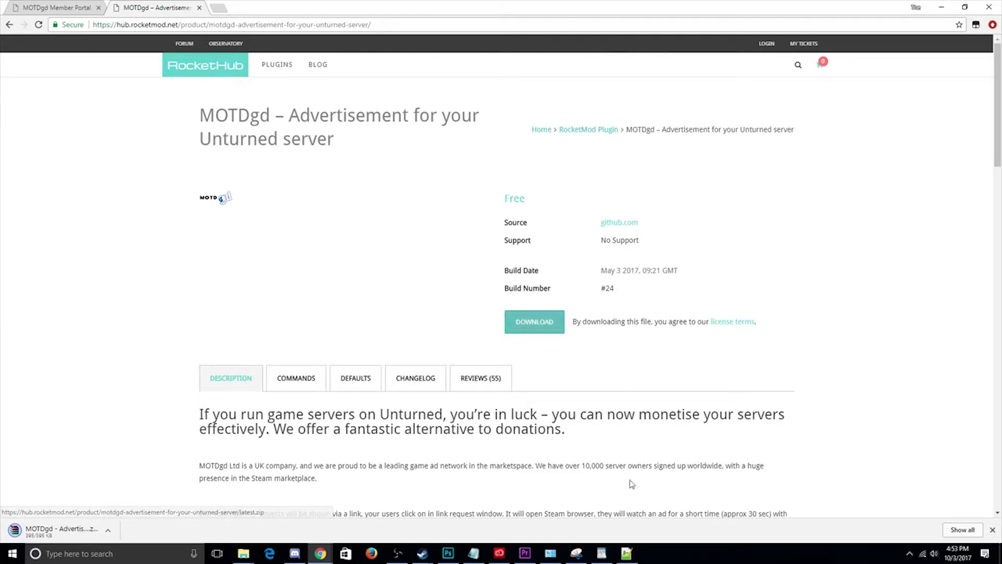
pyautogui.moveTo(626, 552)
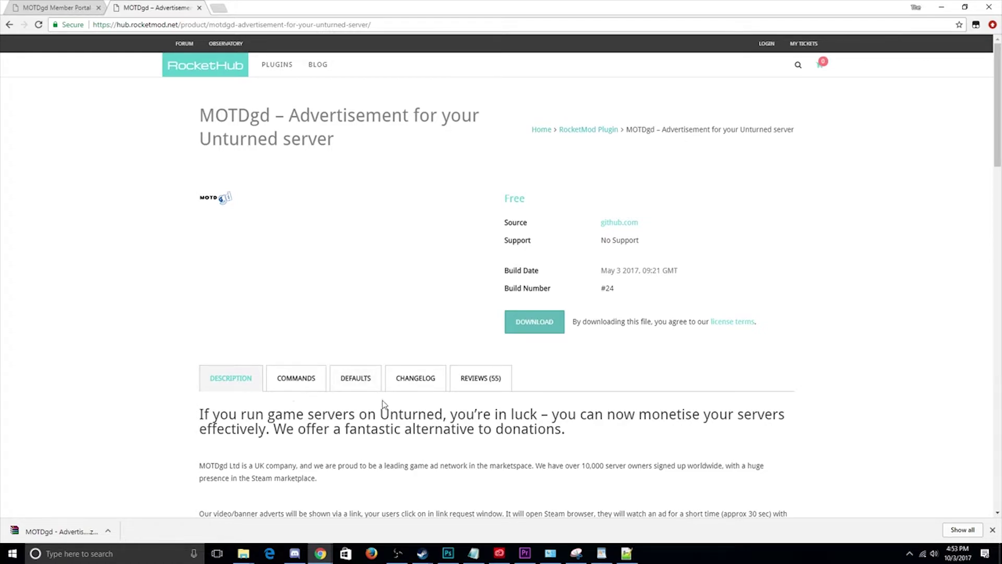
pyautogui.click(76, 532)
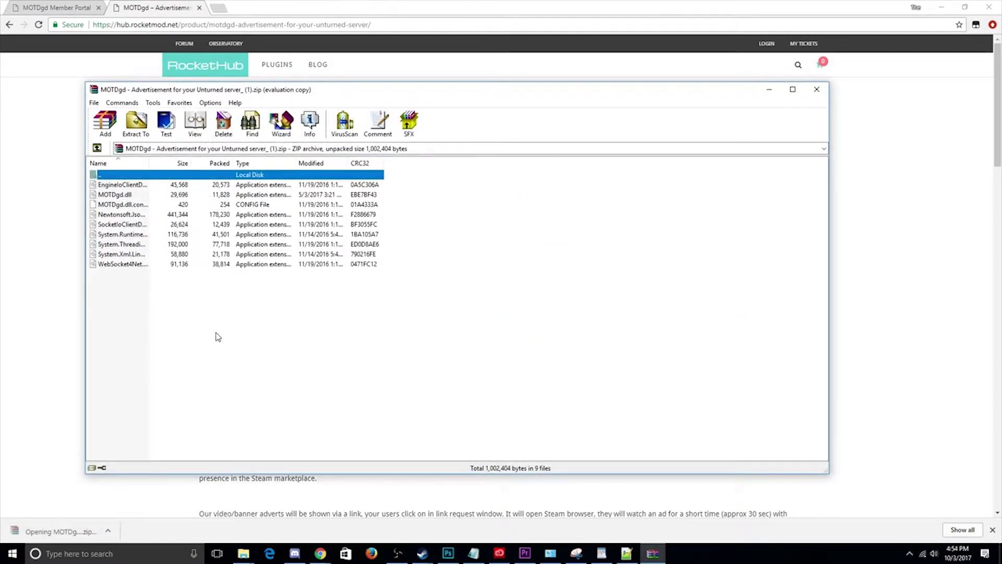
pyautogui.click(216, 336)
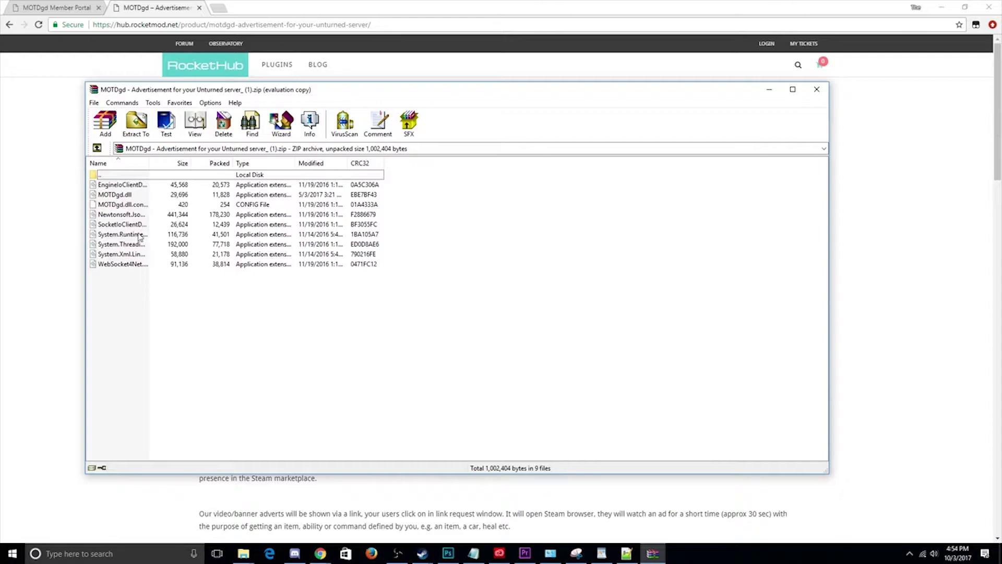
pyautogui.click(115, 197)
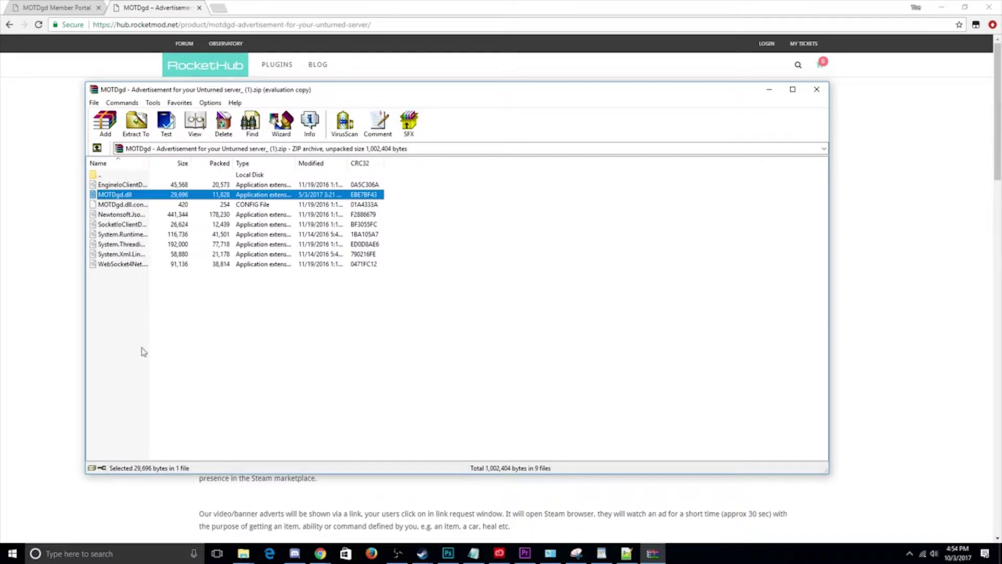
# Switch to File Explorer and open the Plugins folder inside the TestingServer's Rocket folder.
pyautogui.click(243, 553)
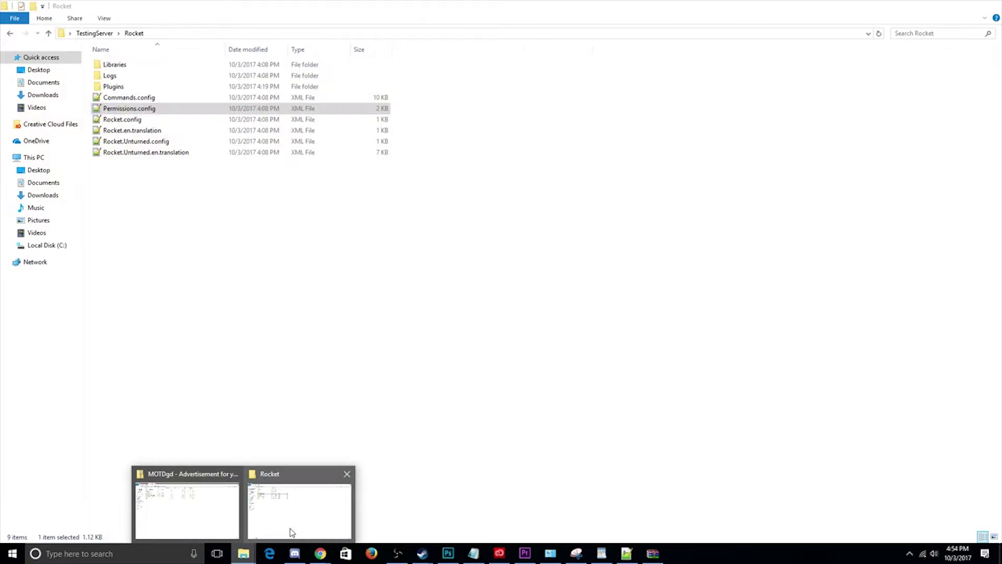
pyautogui.click(291, 531)
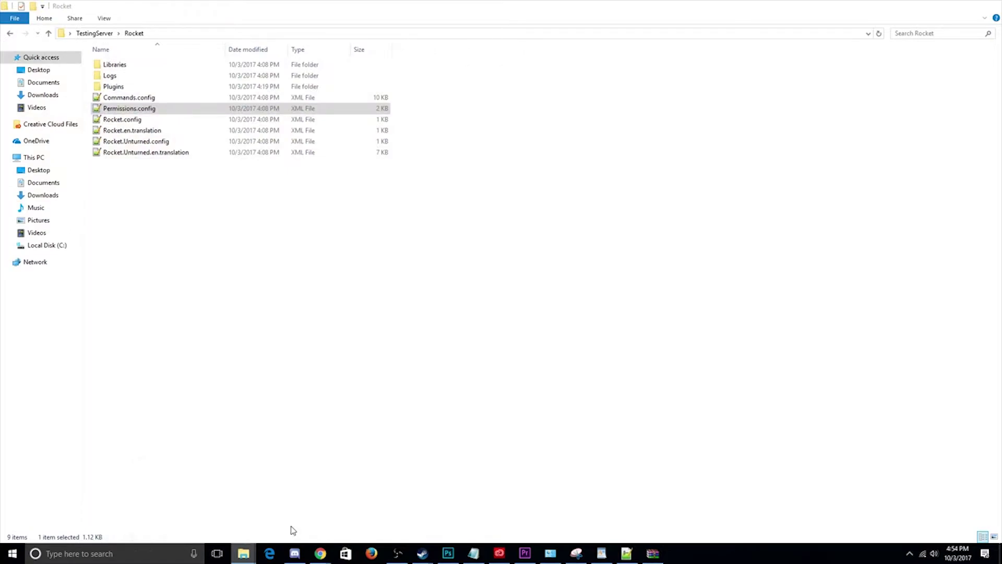
pyautogui.click(95, 34)
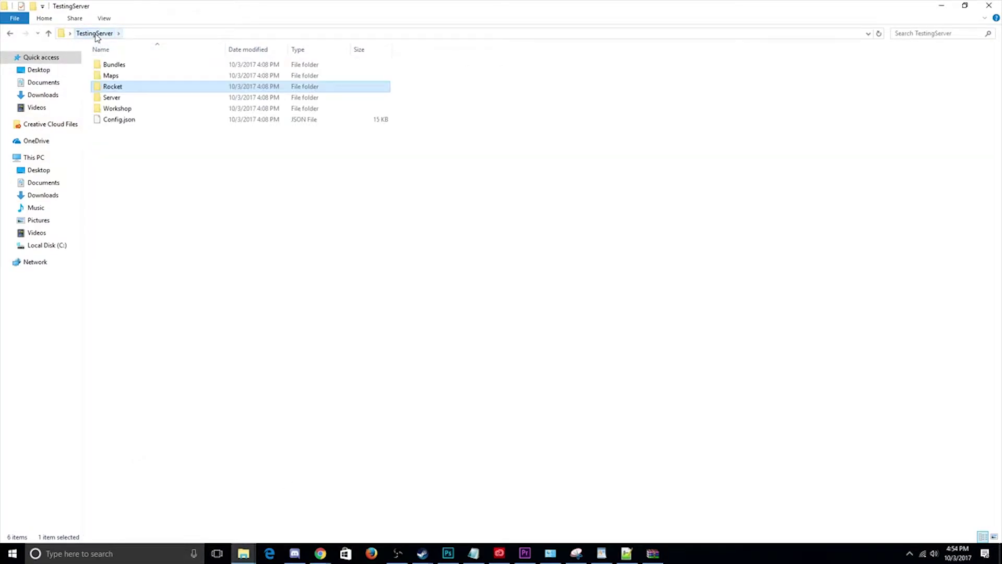
pyautogui.doubleClick(132, 89)
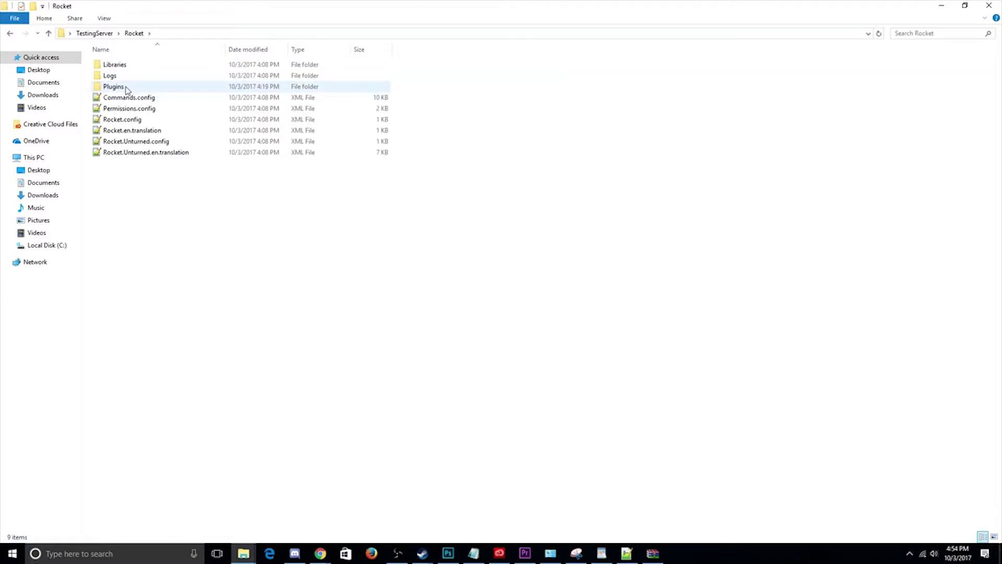
pyautogui.doubleClick(126, 88)
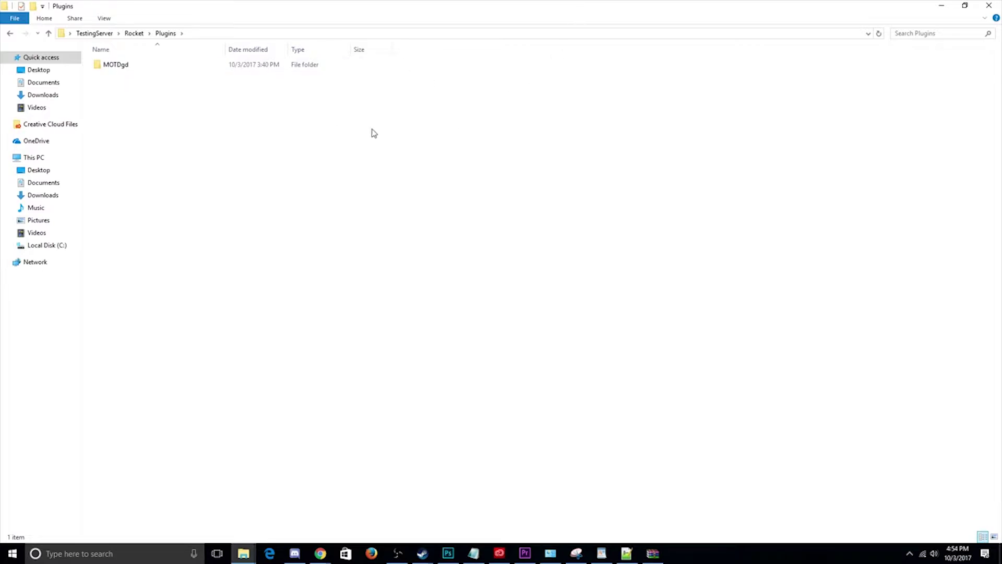
# Place the Plugins folder window beside the archive and extract MOTDgd.dll into the Plugins folder.
pyautogui.moveTo(898, 11); pyautogui.dragTo(898, 104)
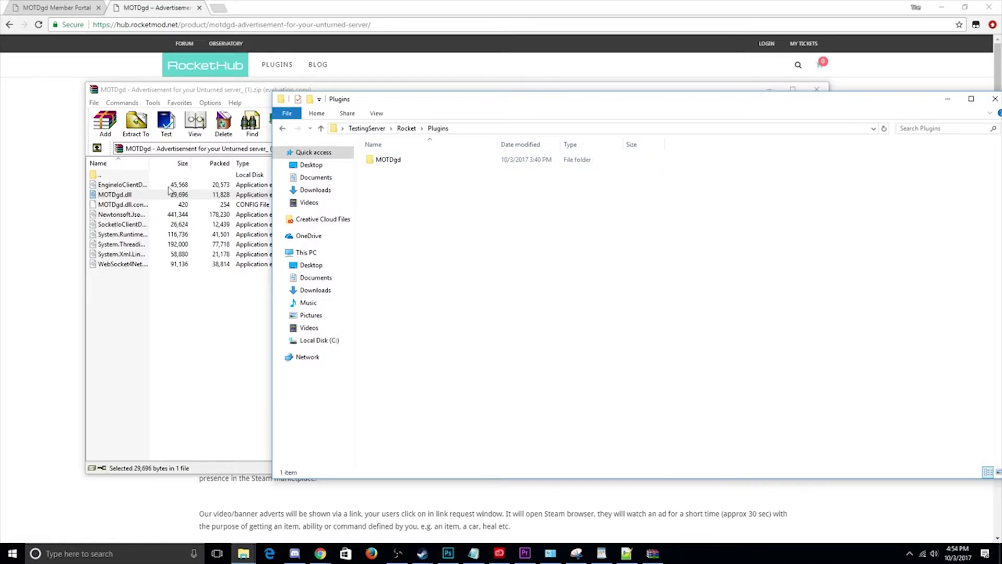
pyautogui.click(124, 197)
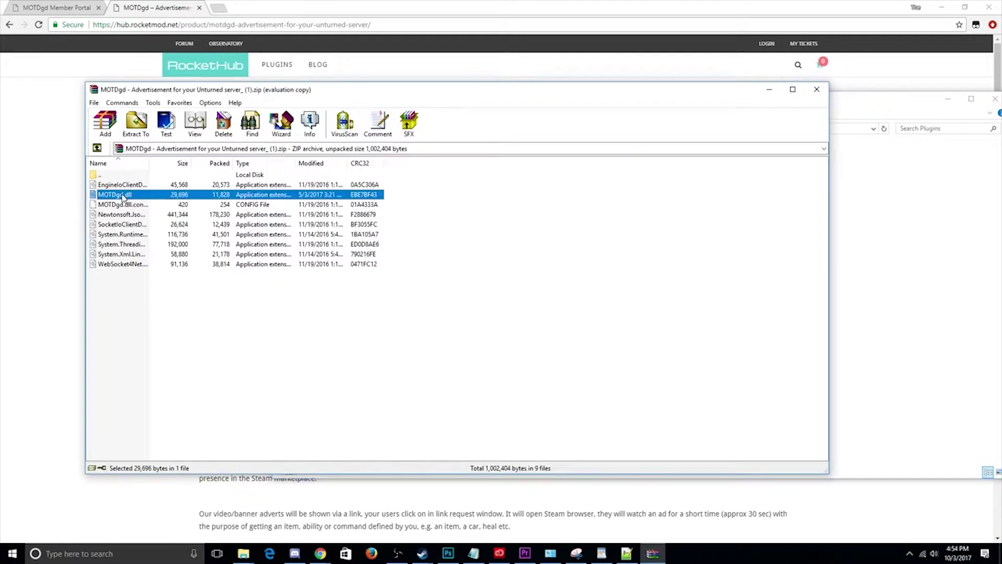
pyautogui.moveTo(172, 200); pyautogui.dragTo(894, 224)
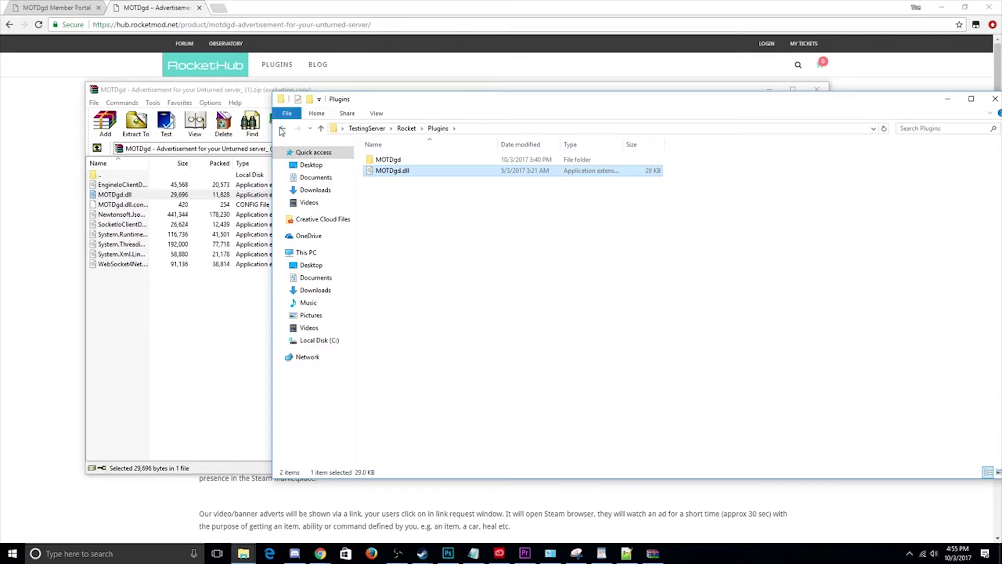
# Delete MOTDgd.dll from the downloaded zip archive.
pyautogui.click(130, 304)
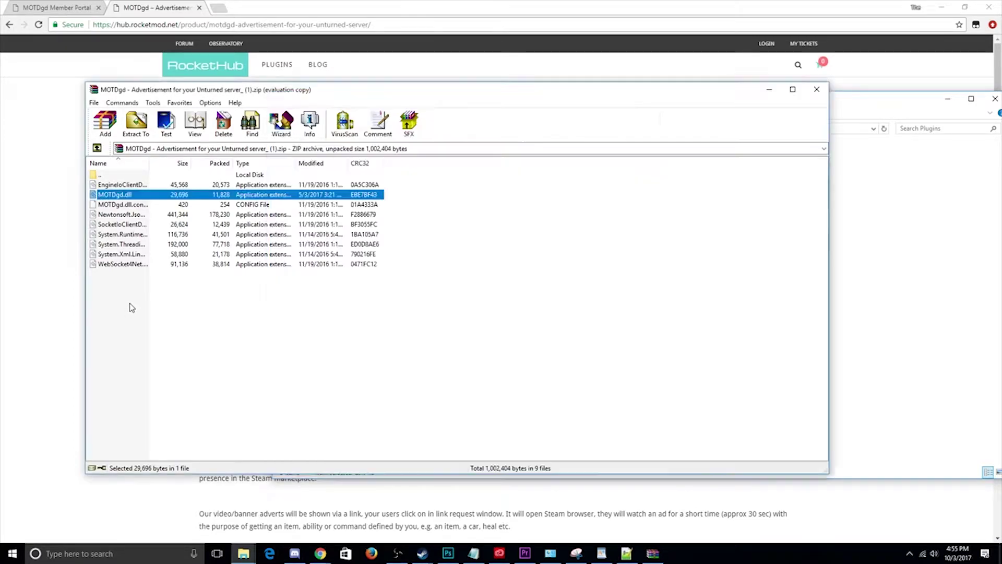
pyautogui.click(134, 194)
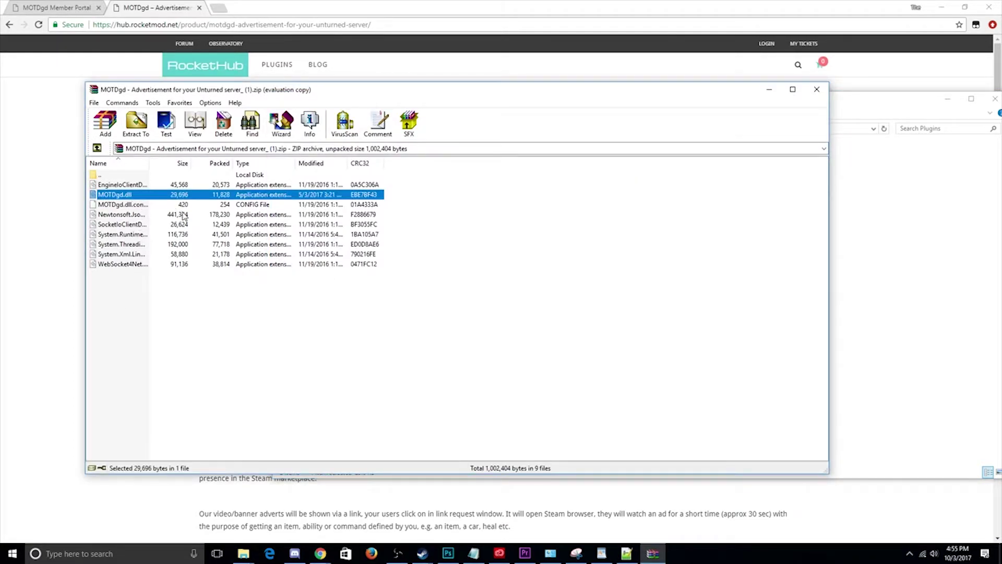
pyautogui.press('Delete')
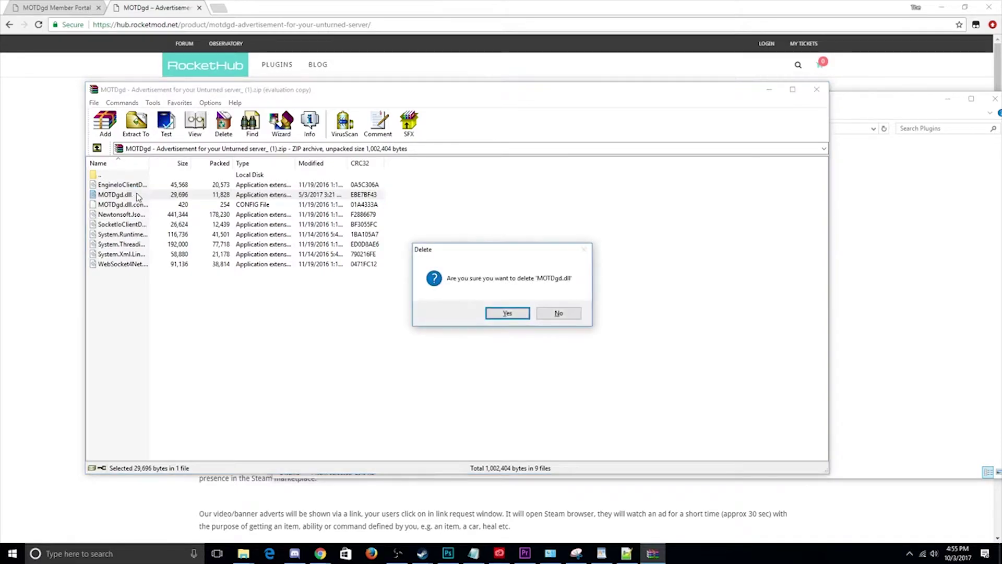
pyautogui.click(509, 312)
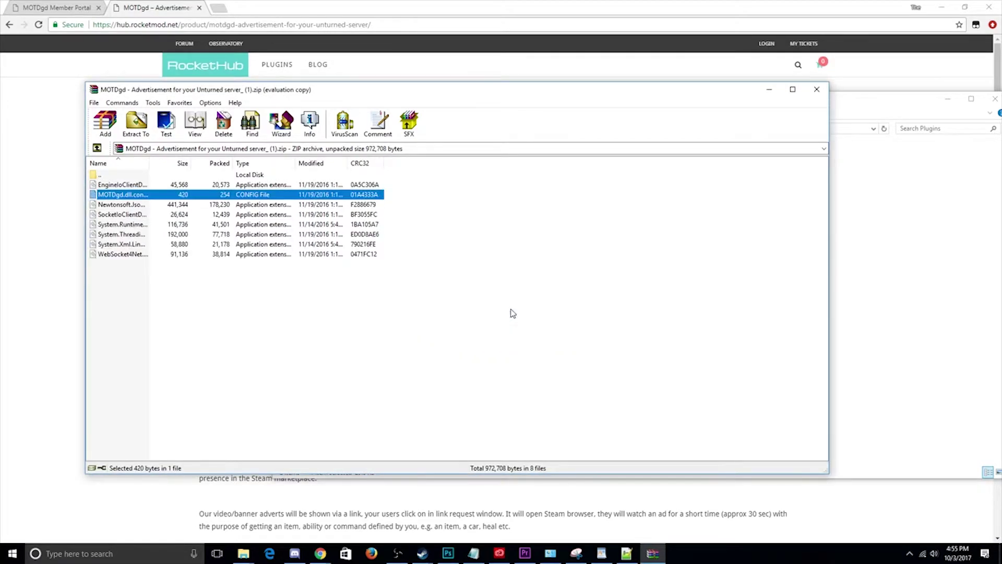
# Extract all remaining files, including MOTDgd.dll.config, from the zip archive into the Libraries folder inside TestingServer's Rocket folder.
pyautogui.click(137, 195)
pyautogui.click(125, 277)
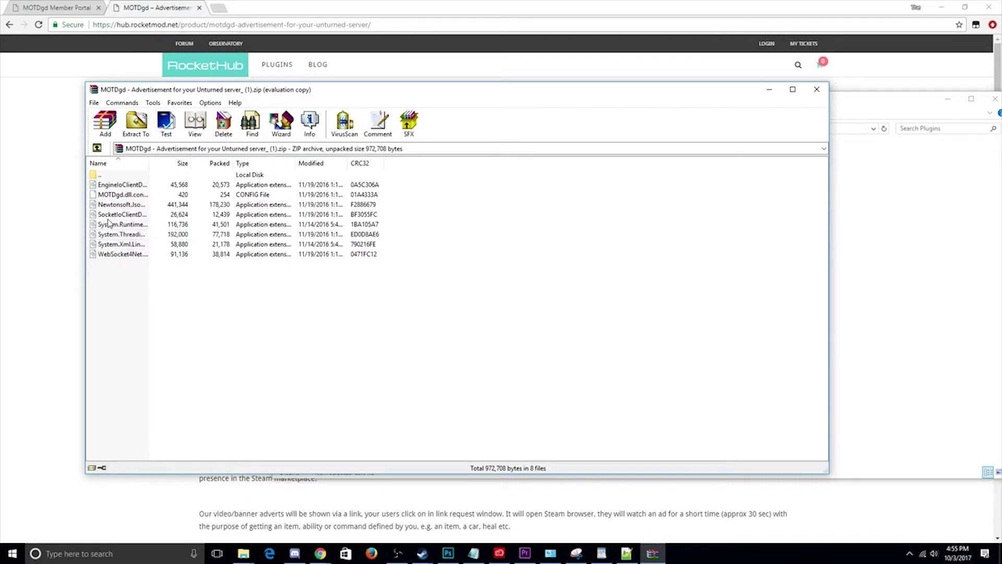
pyautogui.moveTo(112, 274); pyautogui.dragTo(111, 181)
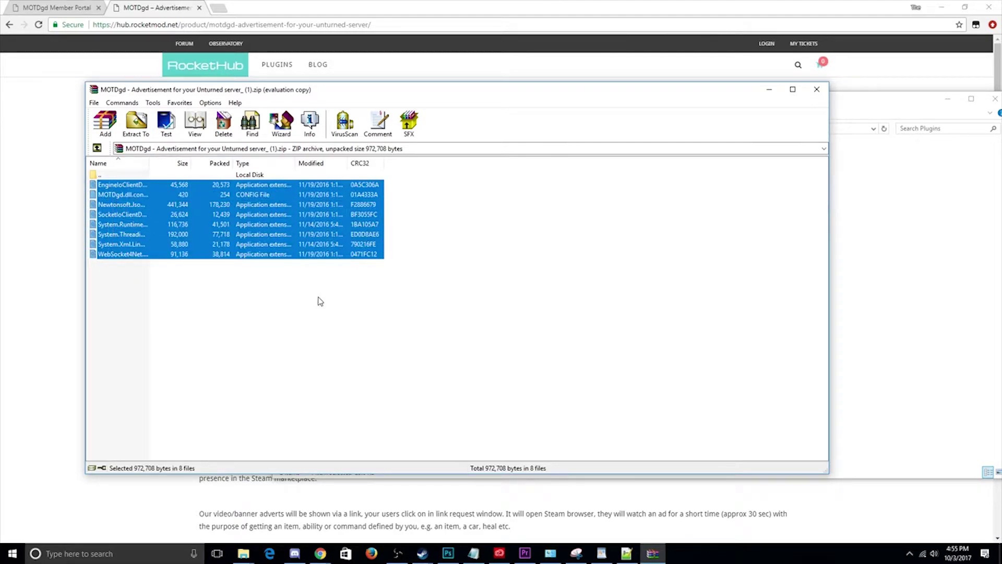
pyautogui.click(919, 245)
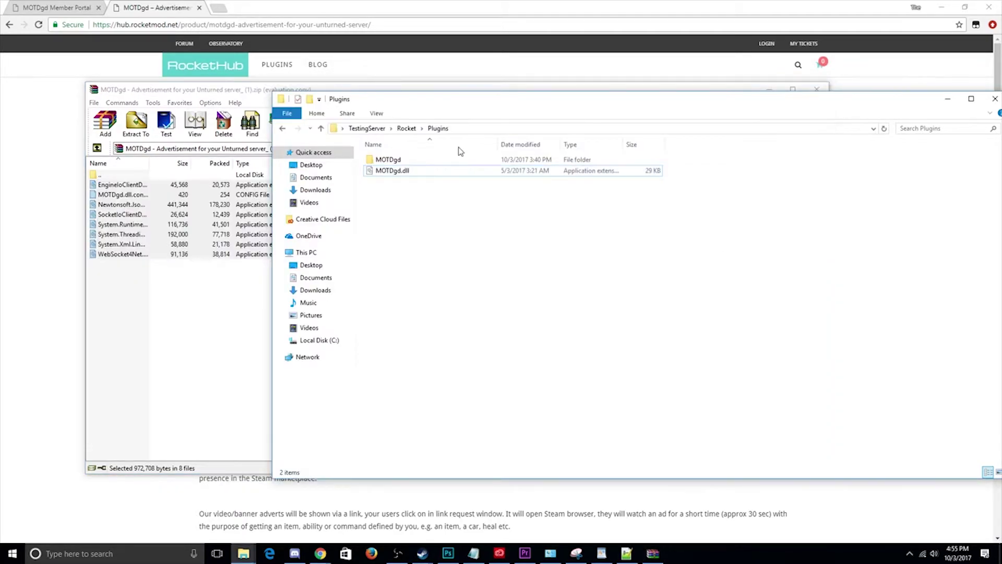
pyautogui.click(407, 128)
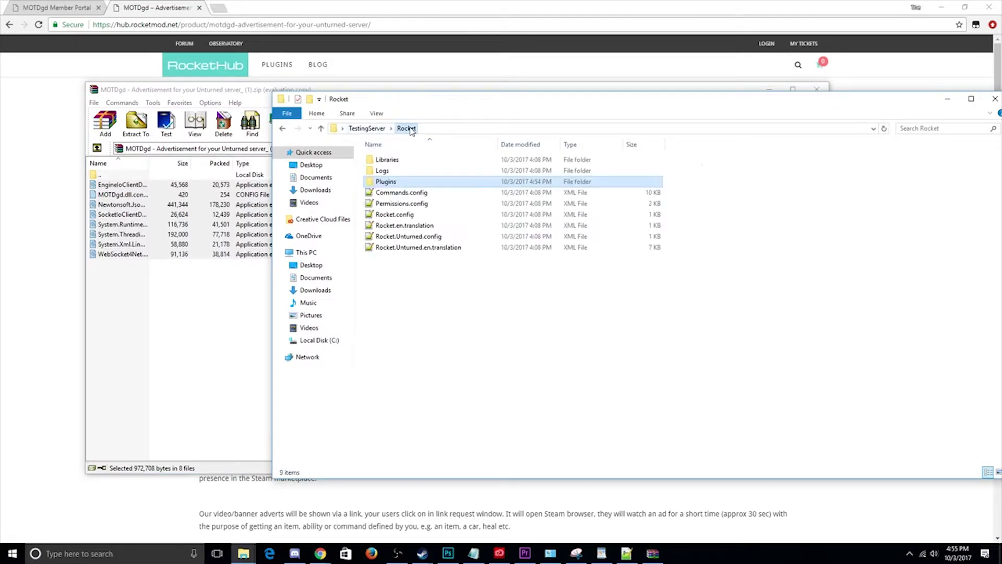
pyautogui.doubleClick(387, 160)
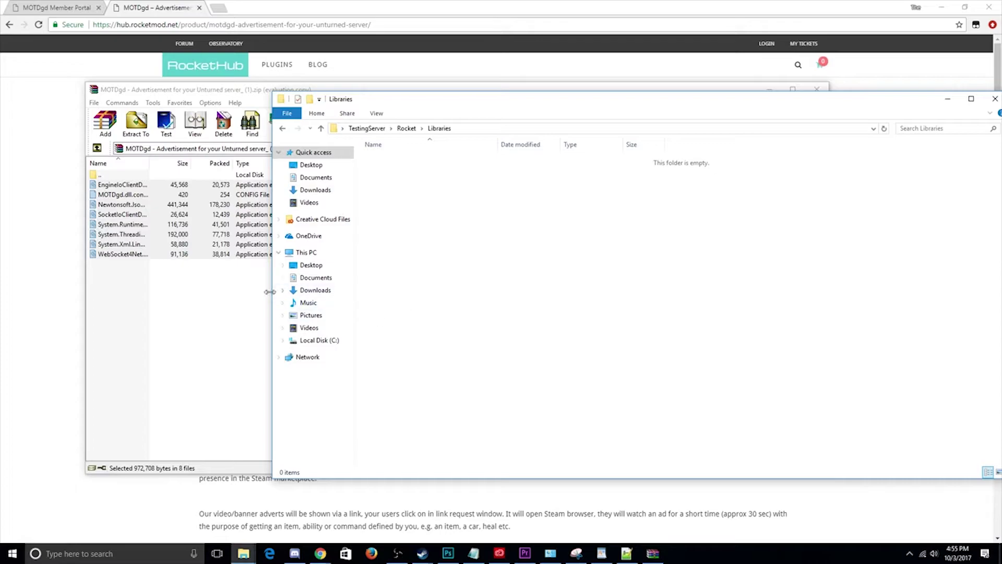
pyautogui.click(141, 282)
pyautogui.moveTo(124, 280); pyautogui.dragTo(700, 268)
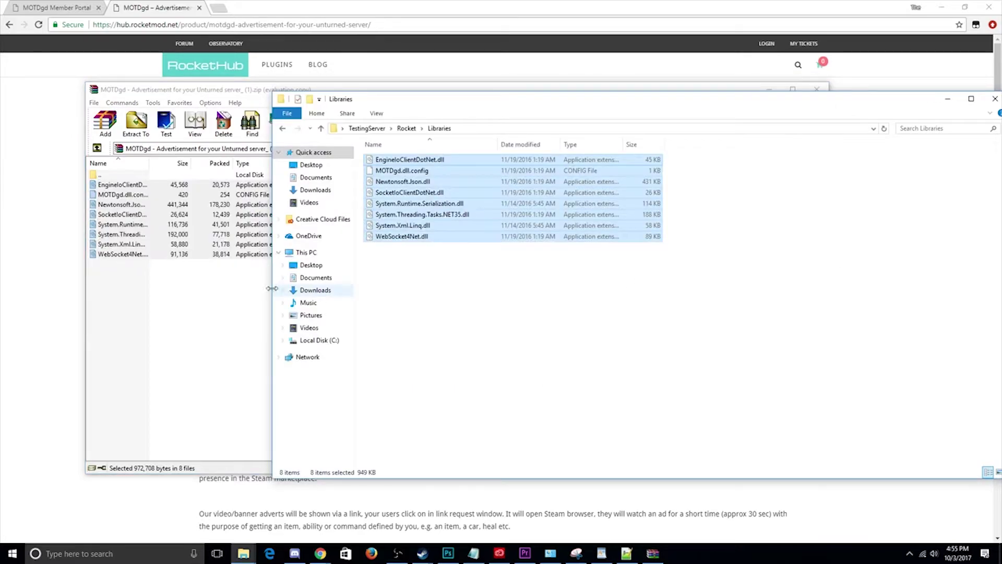
# Delete all the extracted library files from the downloaded MOTDgd zip archive.
pyautogui.click(125, 284)
pyautogui.moveTo(126, 283); pyautogui.dragTo(449, 290)
pyautogui.press('Delete')
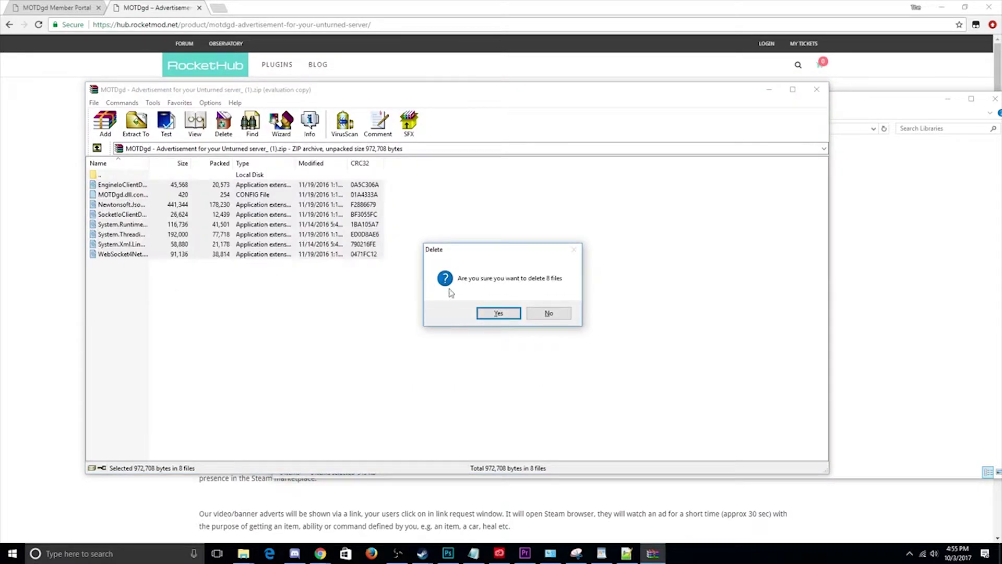
pyautogui.click(492, 315)
# Open the MOTDgd.configuration file from the MOTDgd folder inside Rocket's Plugins folder in Notepad++.
pyautogui.click(928, 255)
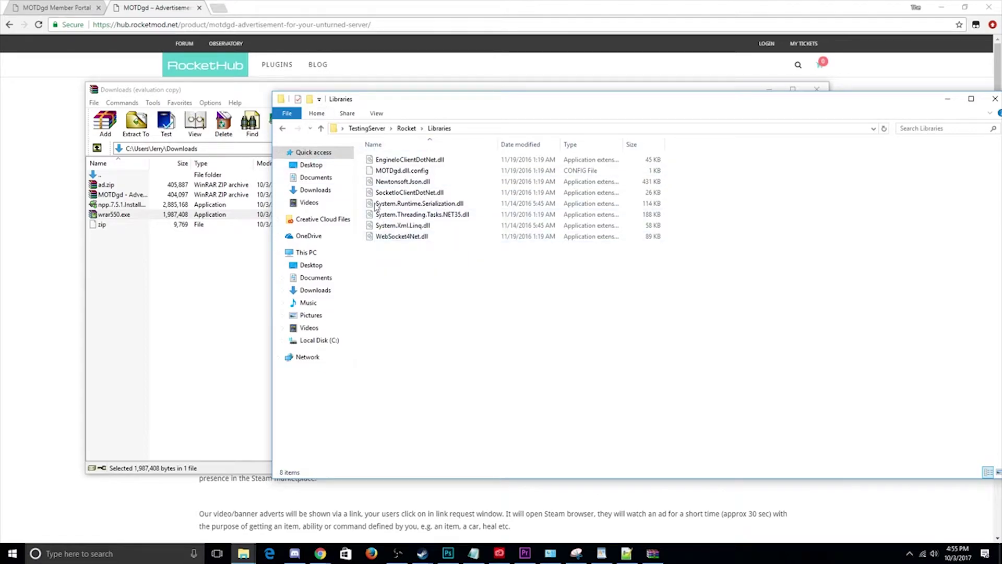
pyautogui.click(407, 128)
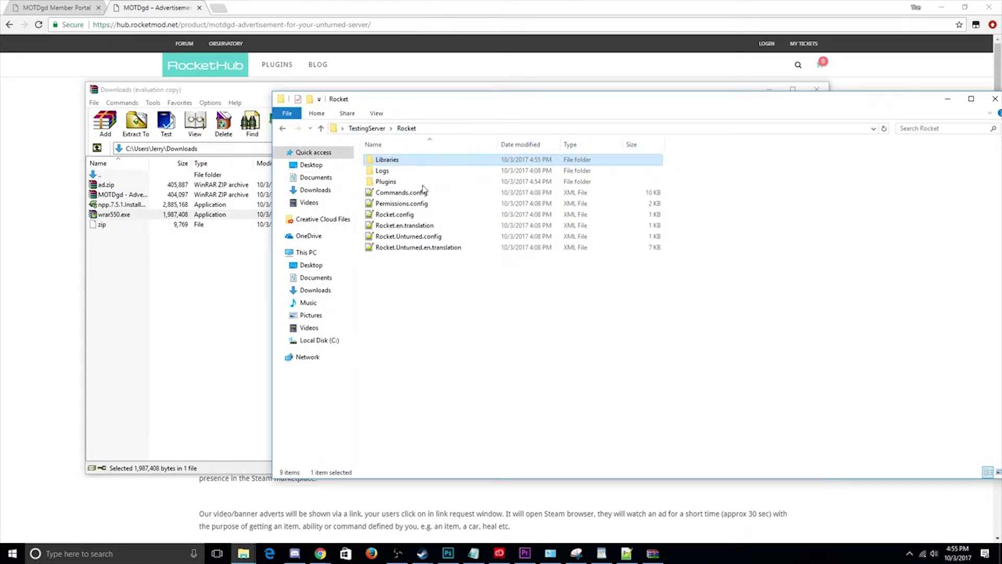
pyautogui.doubleClick(395, 182)
pyautogui.click(396, 172)
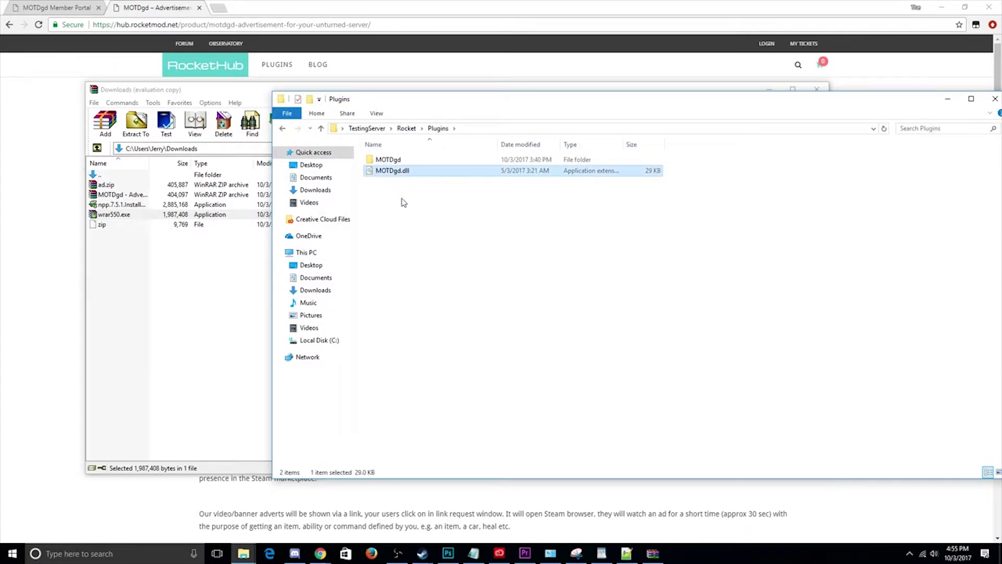
pyautogui.click(406, 214)
pyautogui.click(282, 129)
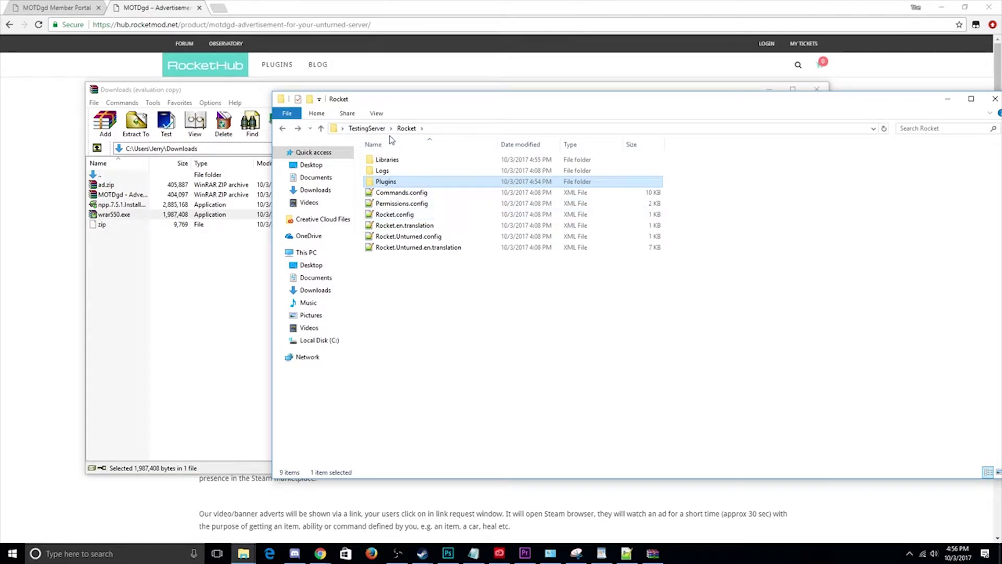
pyautogui.doubleClick(386, 183)
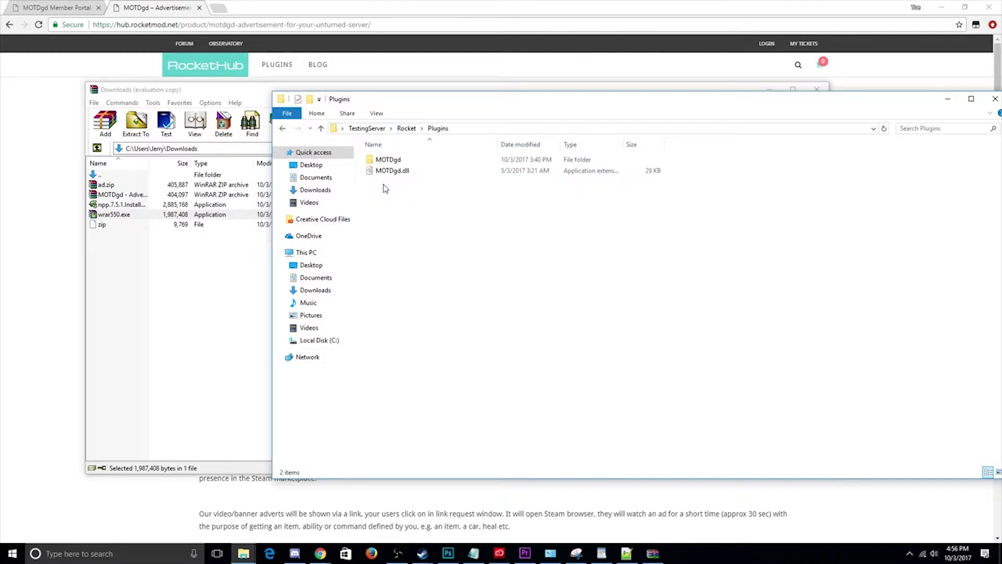
pyautogui.click(387, 161)
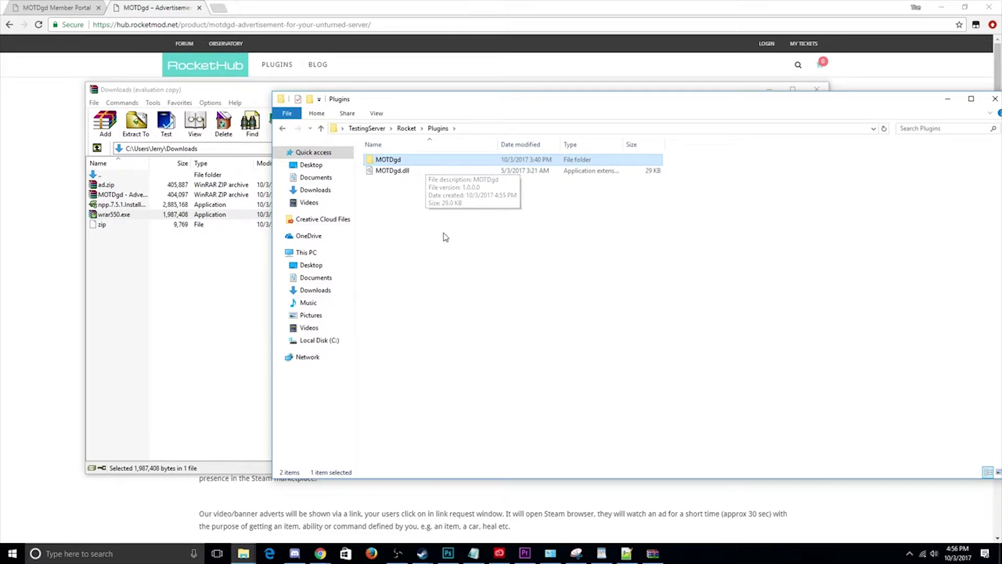
pyautogui.doubleClick(386, 161)
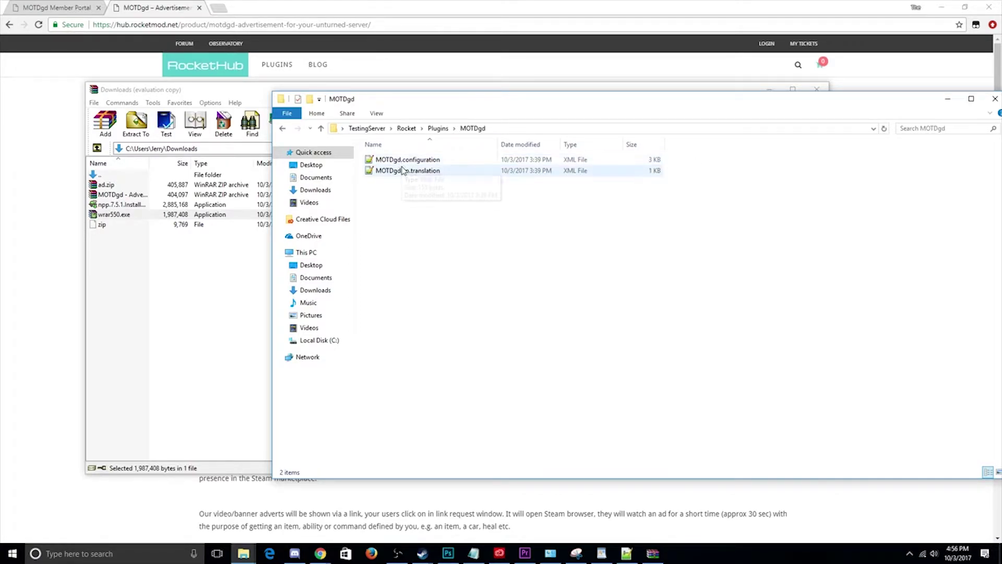
pyautogui.click(406, 163)
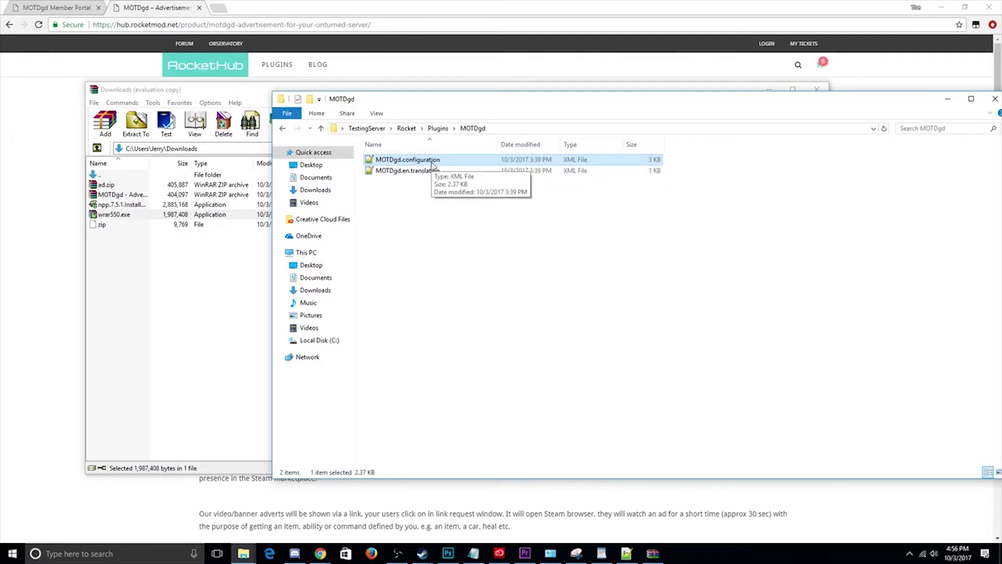
pyautogui.doubleClick(432, 163)
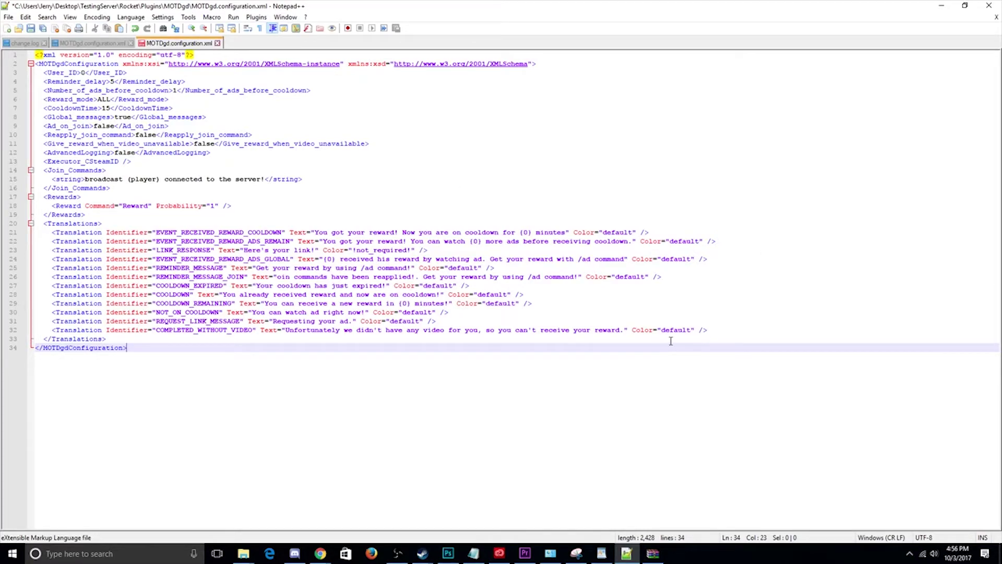
# Switch to Chrome and look up the account's user ID on the MOTDgd portal for the User_ID setting.
pyautogui.click(66, 72)
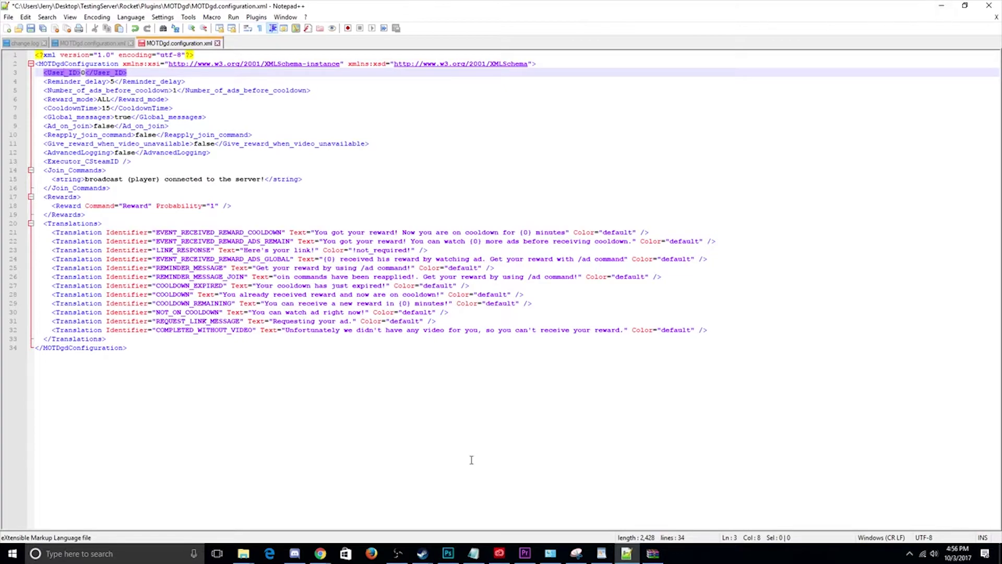
pyautogui.click(320, 553)
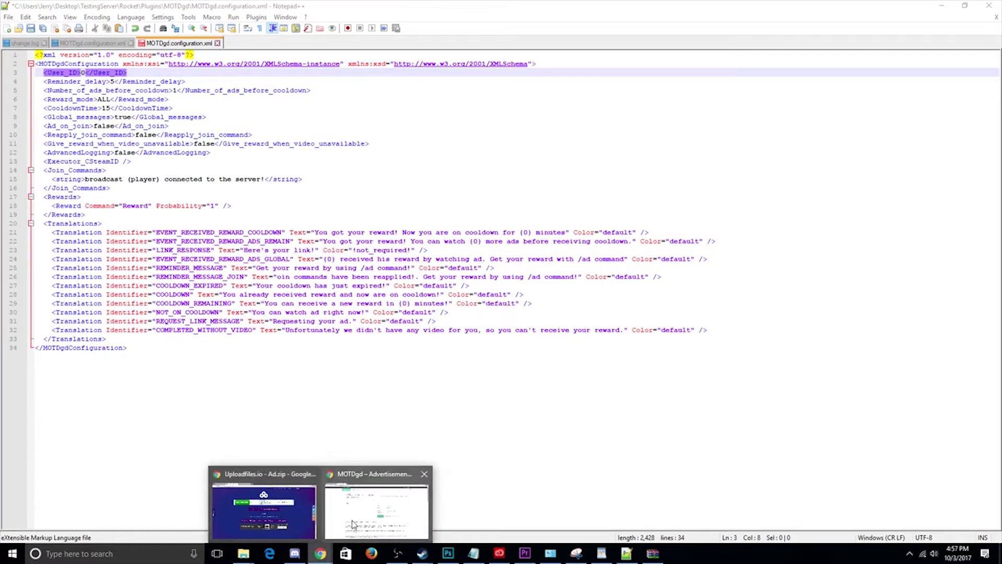
pyautogui.moveTo(353, 524)
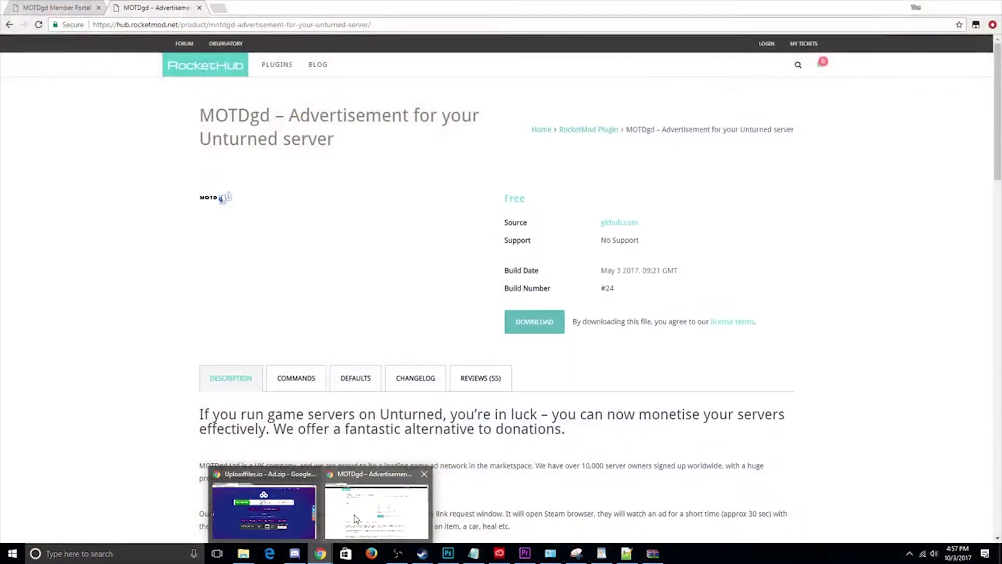
pyautogui.click(360, 514)
pyautogui.click(76, 7)
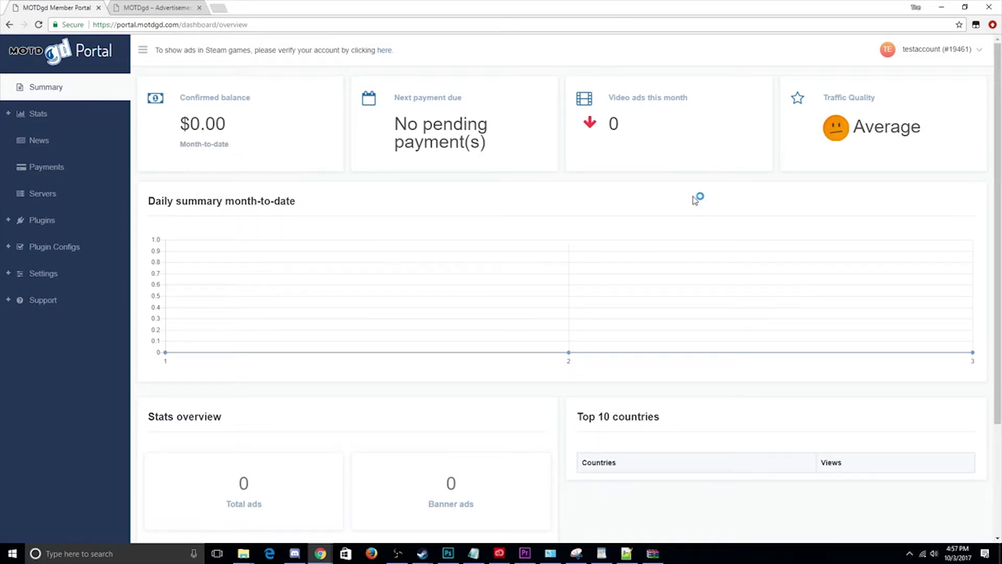
pyautogui.scroll(-3, 609, 251)
pyautogui.scroll(3, 588, 222)
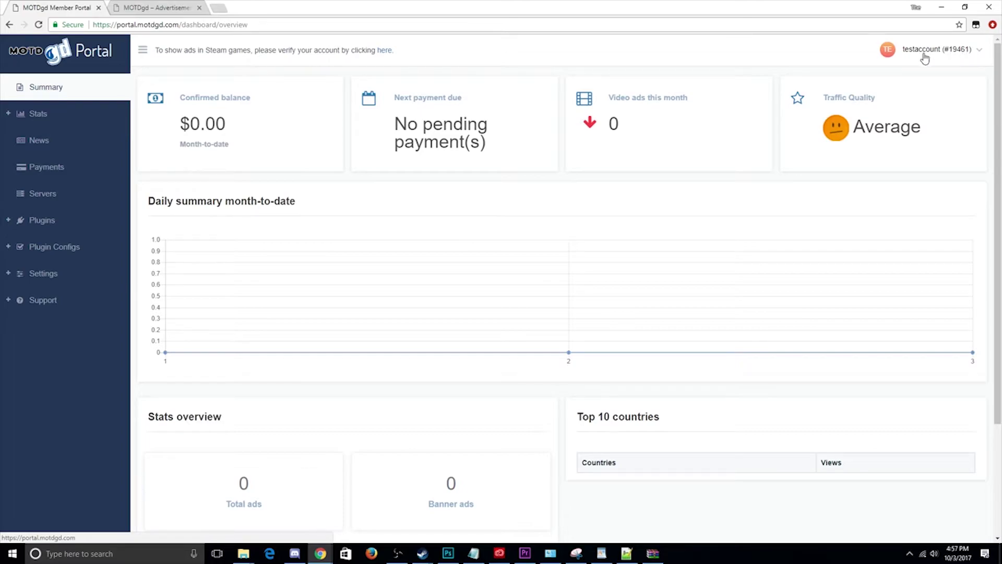
# Switch back to Notepad++ and replace the User_ID value with the portal account's ID number.
pyautogui.click(627, 553)
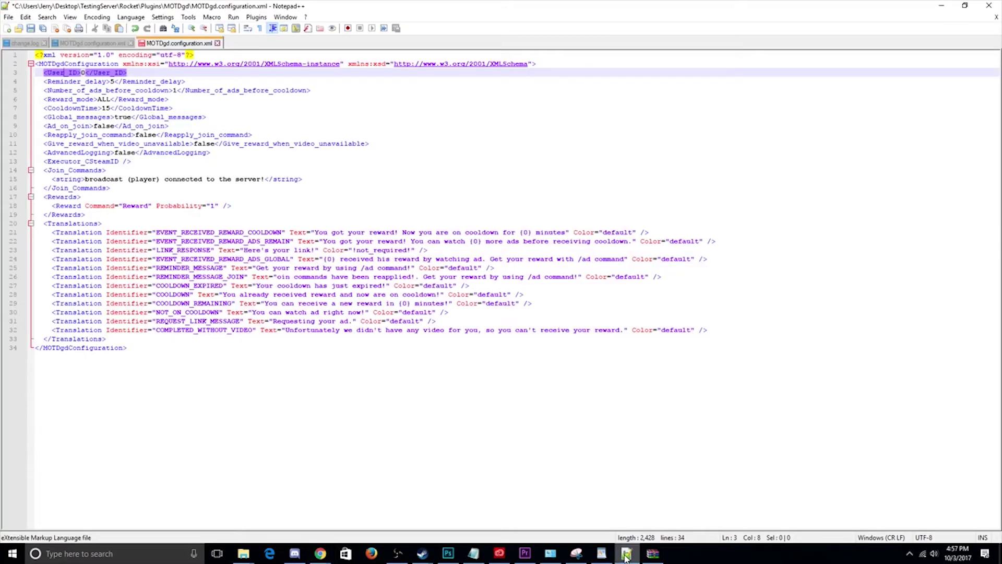
pyautogui.click(84, 74)
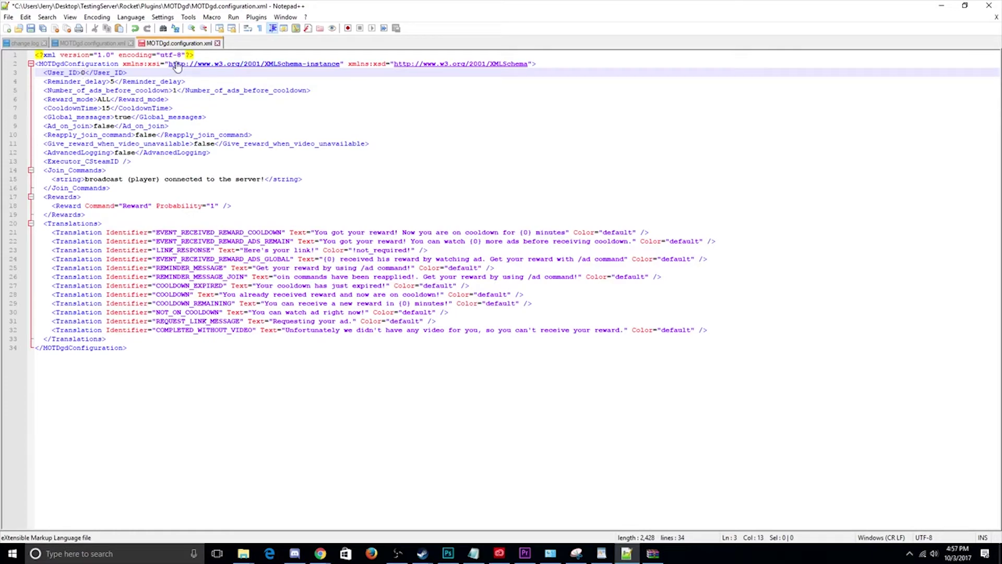
pyautogui.press('BackSpace')
pyautogui.write('19461')
# Set the Reminder_delay value to 10 in the MOTDgd configuration.
pyautogui.click(83, 81)
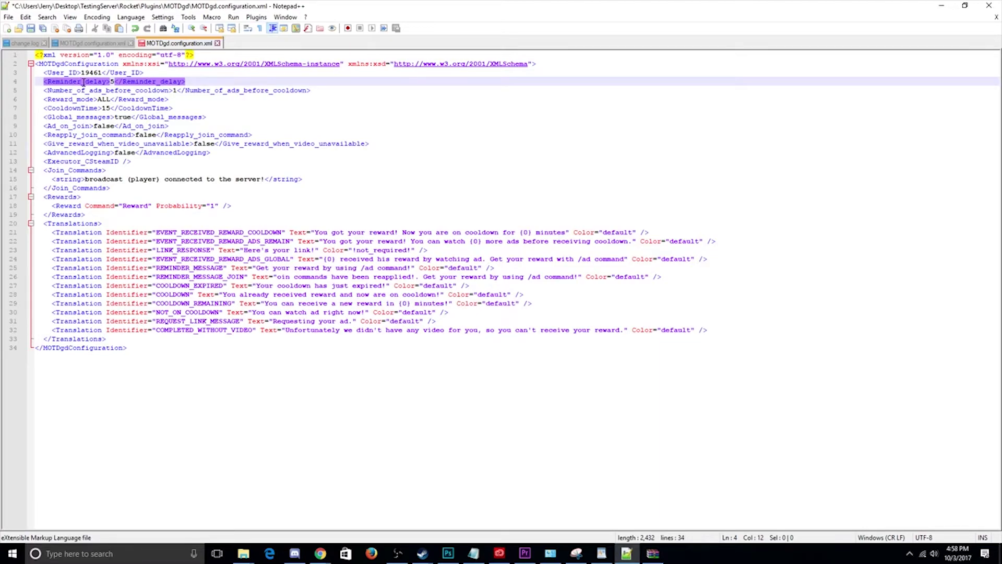
pyautogui.click(113, 73)
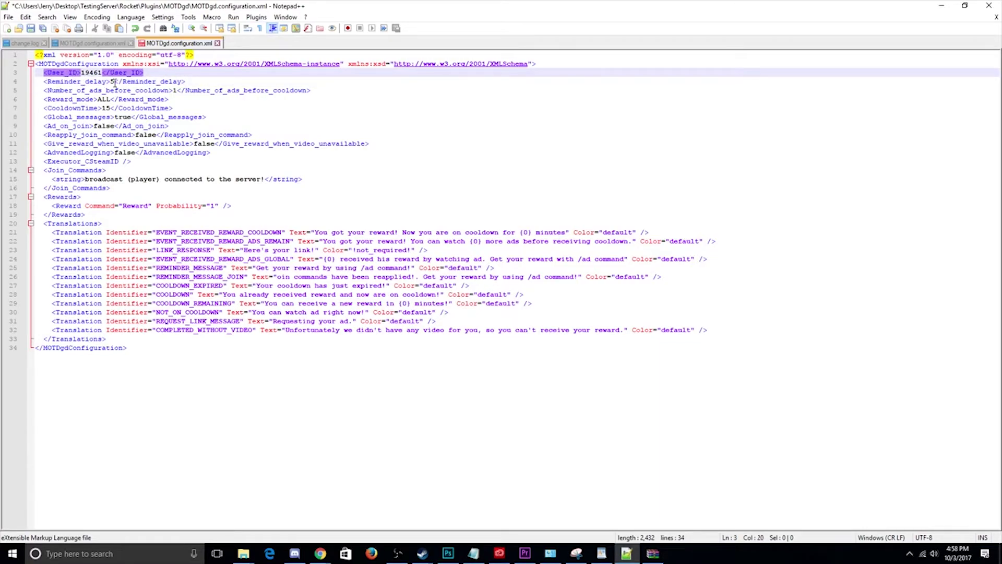
pyautogui.click(115, 83)
pyautogui.hotkey('shift', 'Left')
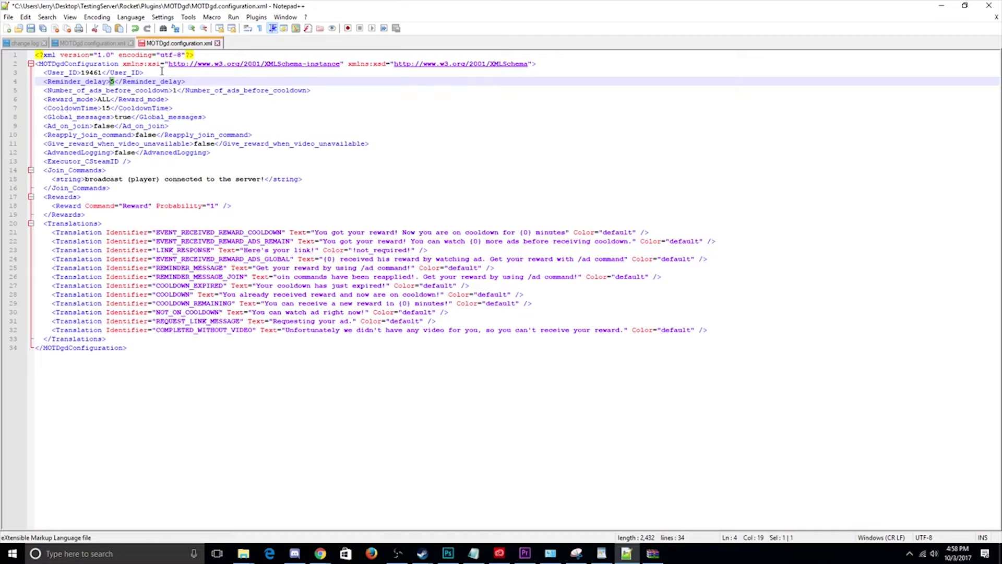
pyautogui.write('10')
pyautogui.press('Down')
# Restore the Reminder_delay value to 5, keeping its opening tag intact.
pyautogui.click(112, 82)
pyautogui.doubleClick(112, 81)
pyautogui.press('BackSpace')
pyautogui.press('BackSpace')
pyautogui.write('5')
pyautogui.press('BackSpace')
pyautogui.write('>5')
# Set Number_of_ads_before_cooldown to 3 in the MOTDgd configuration.
pyautogui.click(110, 90)
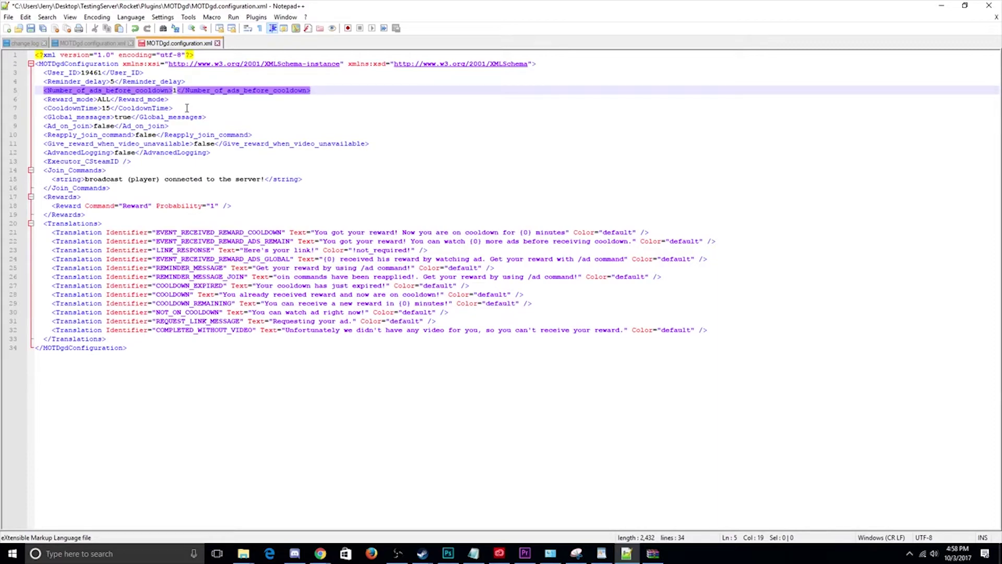
pyautogui.doubleClick(176, 91)
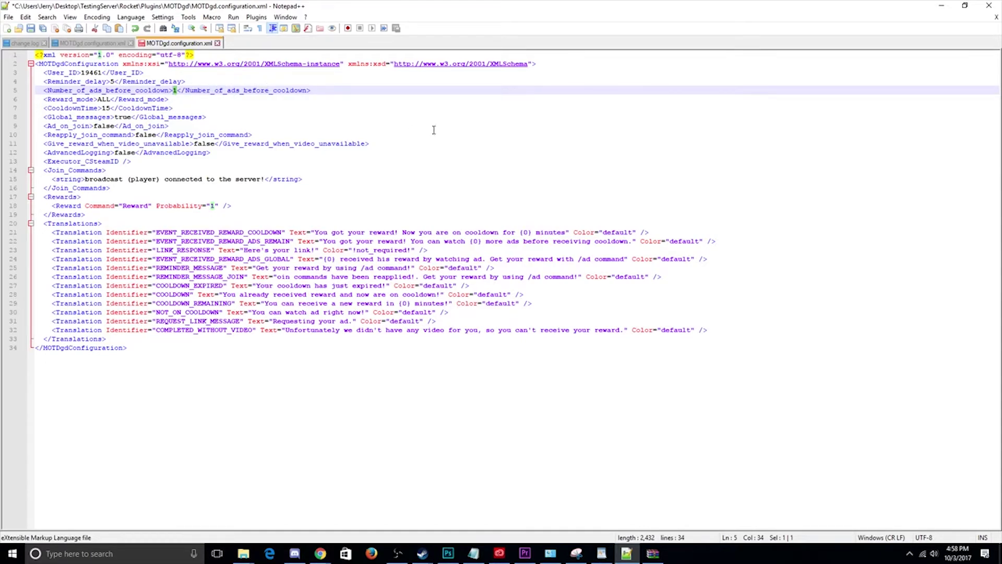
pyautogui.write('3')
# Examine the Reward_mode setting and select its value ALL.
pyautogui.press('Down')
pyautogui.press('Left')
pyautogui.press('Left')
pyautogui.press('Left')
pyautogui.press('Left')
pyautogui.press('Left')
pyautogui.press('Left')
pyautogui.press('Left')
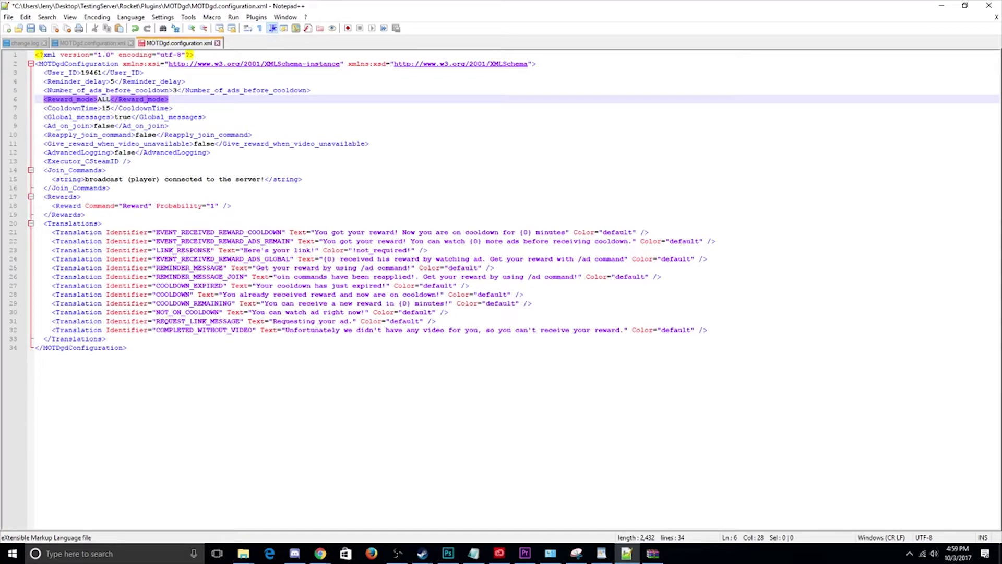
pyautogui.moveTo(97, 100); pyautogui.dragTo(112, 105)
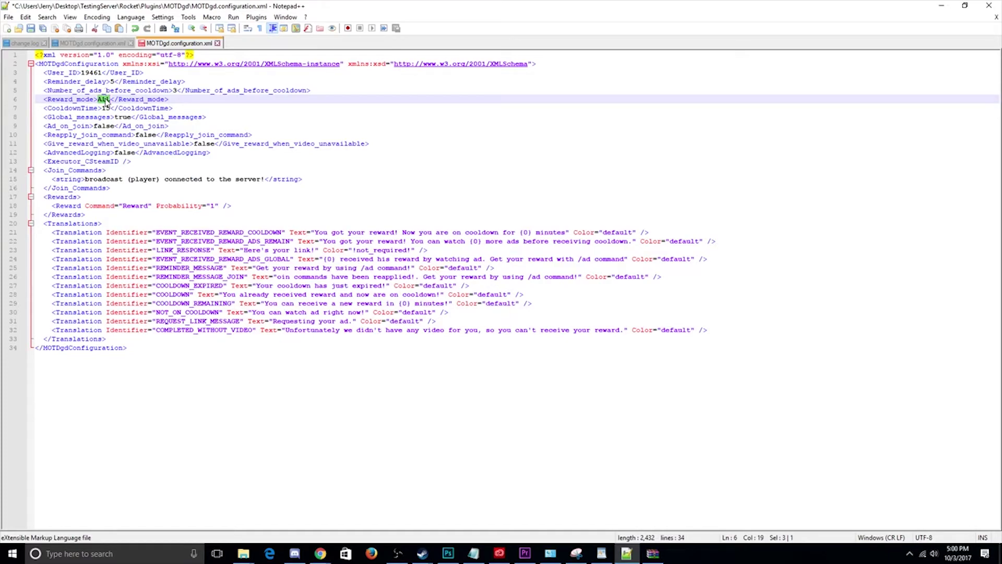
# Set the CooldownTime value to 1 in the MOTDgd configuration.
pyautogui.click(119, 108)
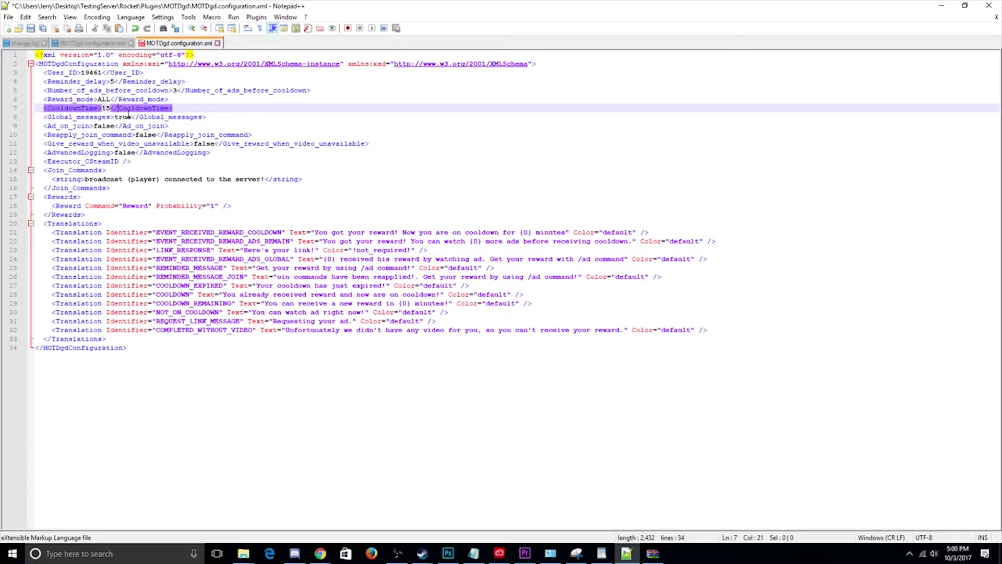
pyautogui.press('Left')
pyautogui.press('Left')
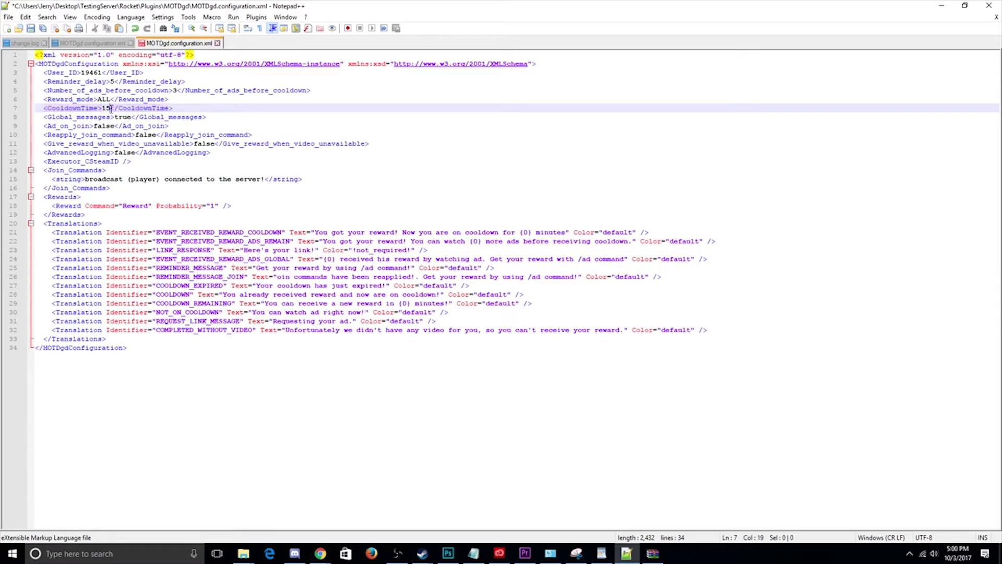
pyautogui.moveTo(111, 109); pyautogui.dragTo(107, 108)
pyautogui.write('0')
pyautogui.press('Delete')
pyautogui.write('1')
# Set the Global_messages value to false in the MOTDgd configuration.
pyautogui.click(101, 117)
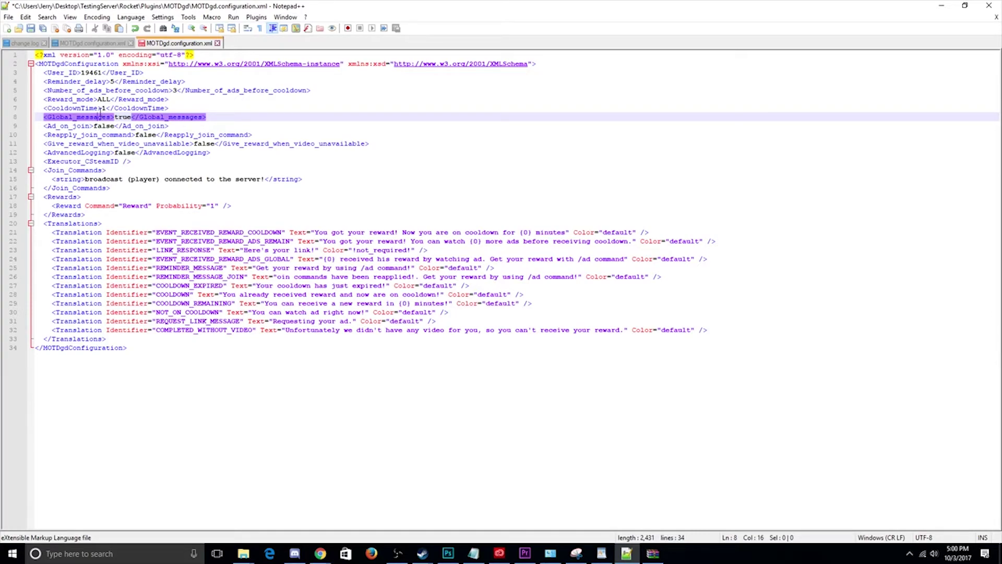
pyautogui.click(117, 116)
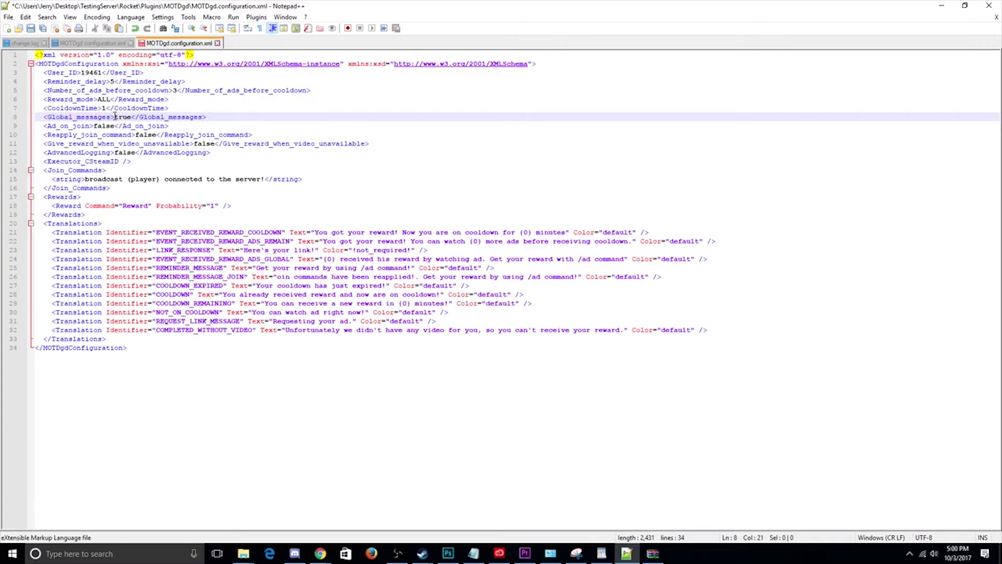
pyautogui.moveTo(114, 116); pyautogui.dragTo(133, 116)
pyautogui.write('false')
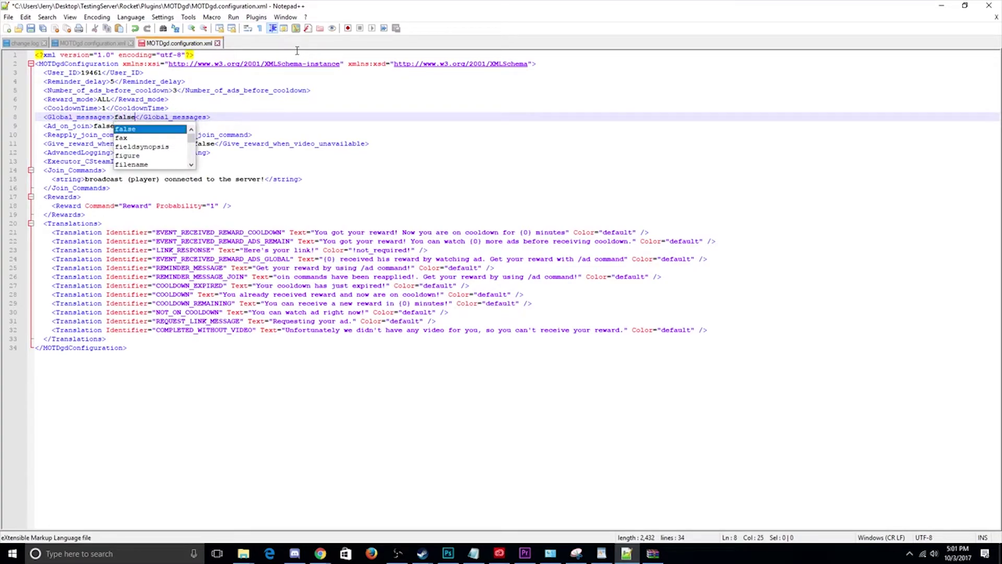
# Examine the Ad_on_join, Reapply_join_command, Give_reward_when_video_unavailable and AdvancedLogging settings in the MOTDgd configuration.
pyautogui.click(96, 116)
pyautogui.click(93, 125)
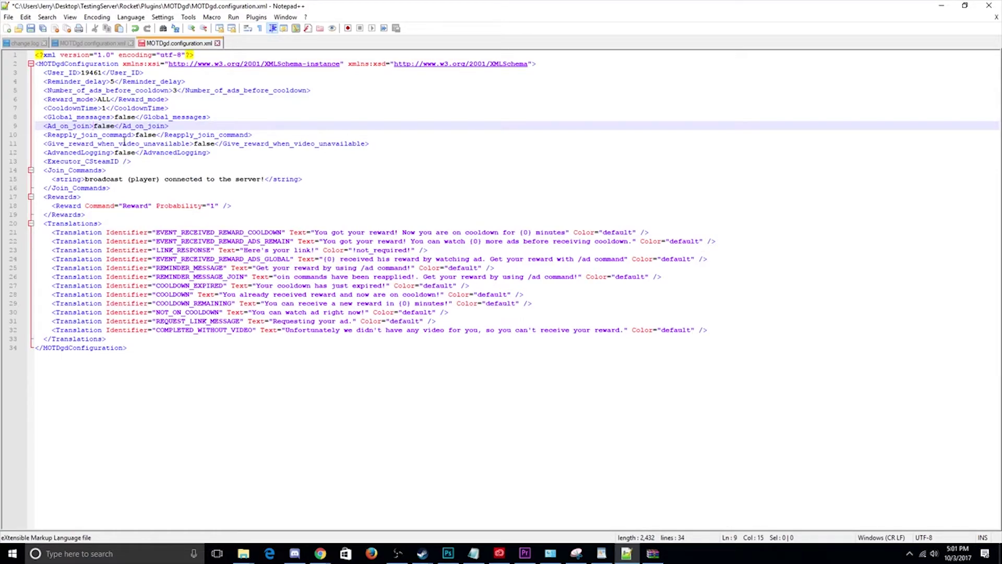
pyautogui.moveTo(94, 124); pyautogui.dragTo(115, 126)
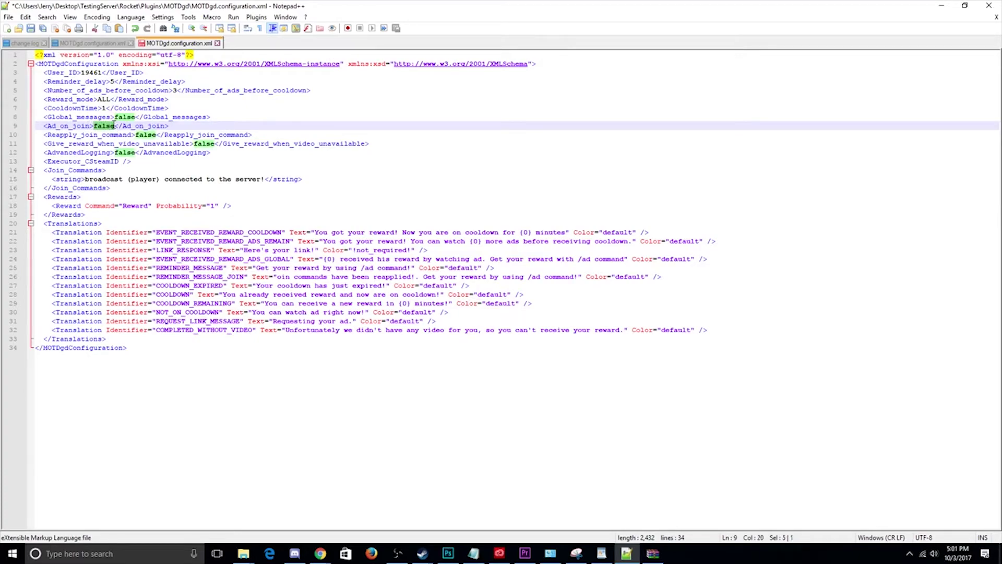
pyautogui.click(76, 126)
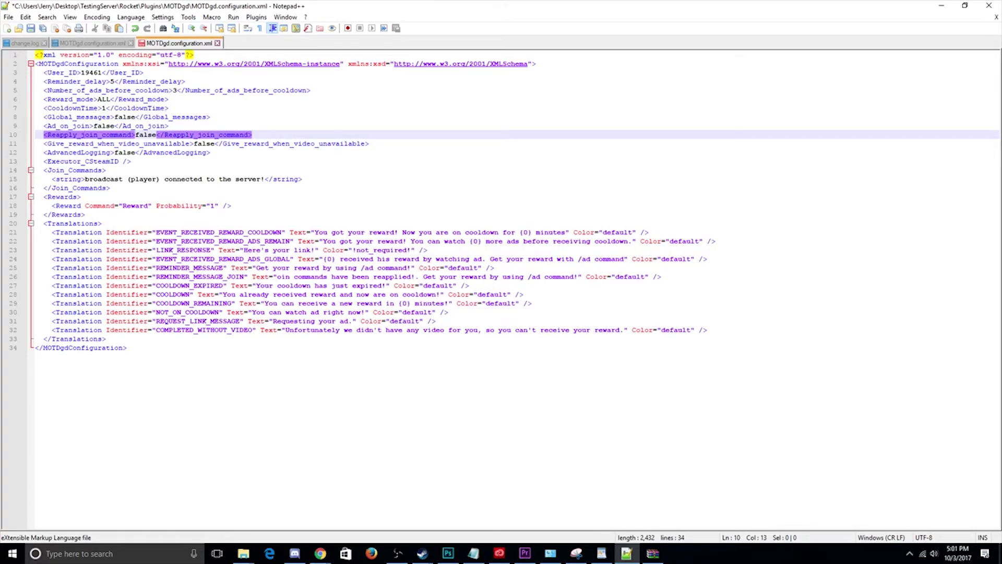
pyautogui.click(97, 144)
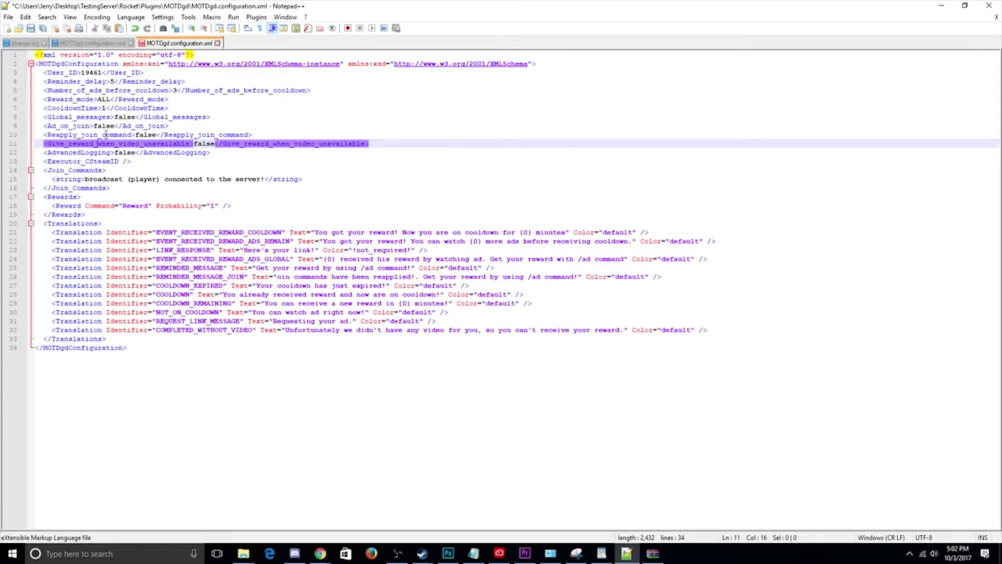
pyautogui.click(195, 144)
pyautogui.press('Left')
pyautogui.press('Left')
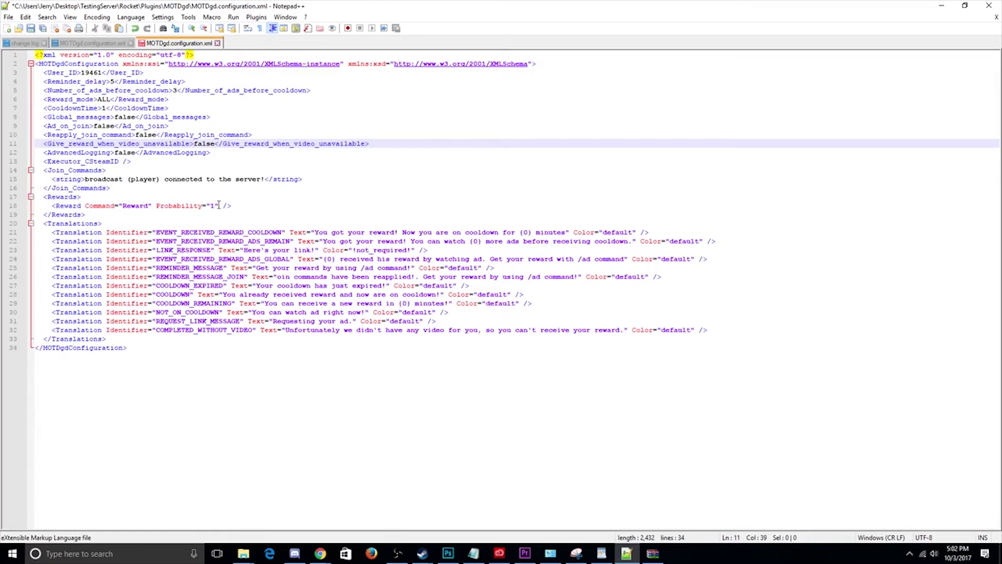
pyautogui.click(115, 152)
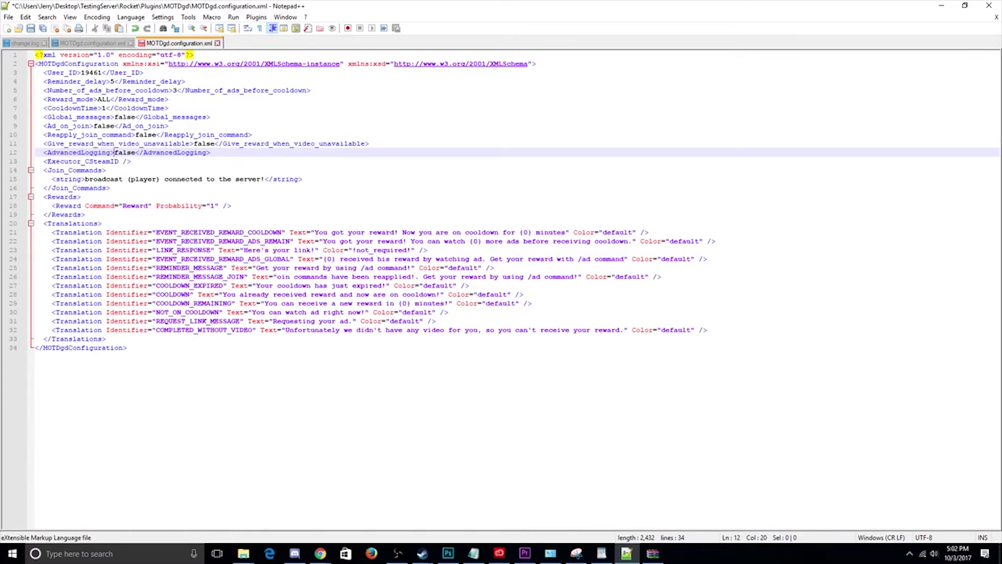
pyautogui.hotkey('alt', 'Tab')
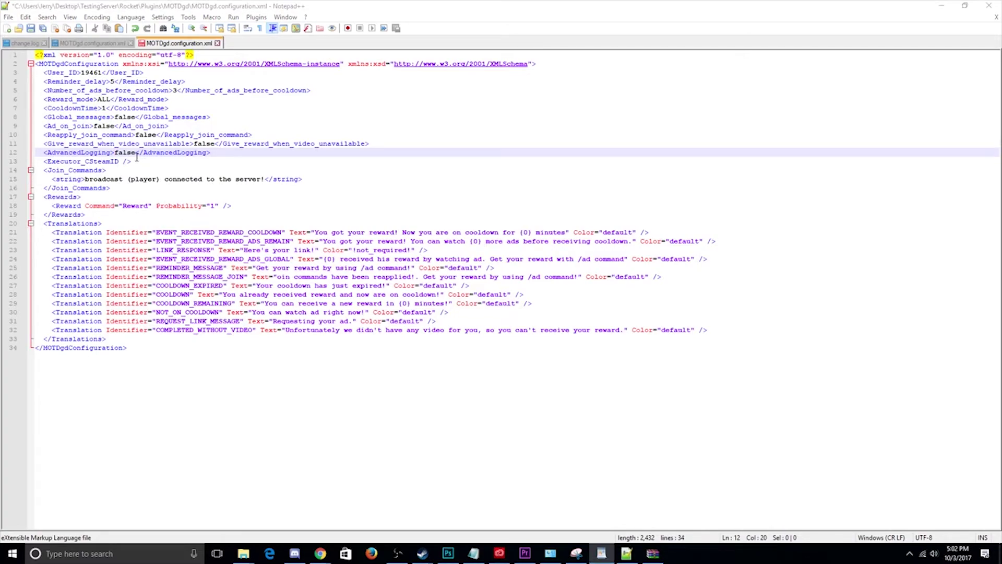
pyautogui.click(121, 153)
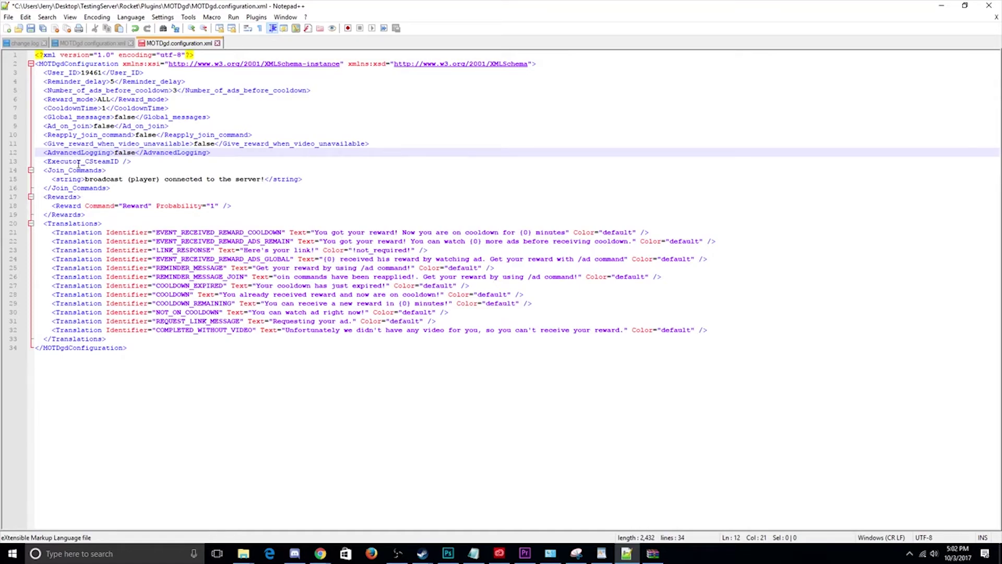
# Delete the whole Join_Commands block from the MOTDgd configuration, including the empty line it leaves.
pyautogui.click(62, 197)
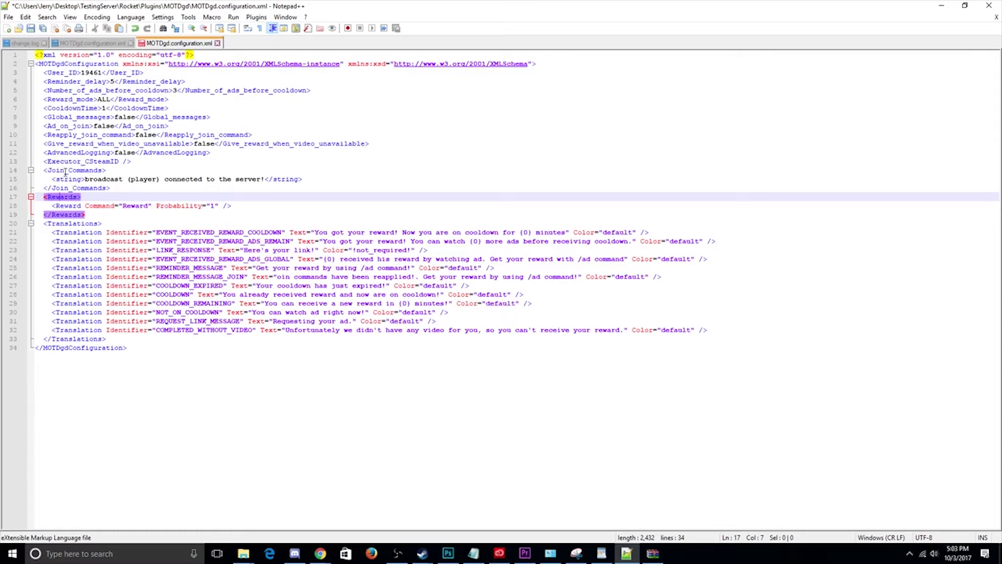
pyautogui.click(65, 170)
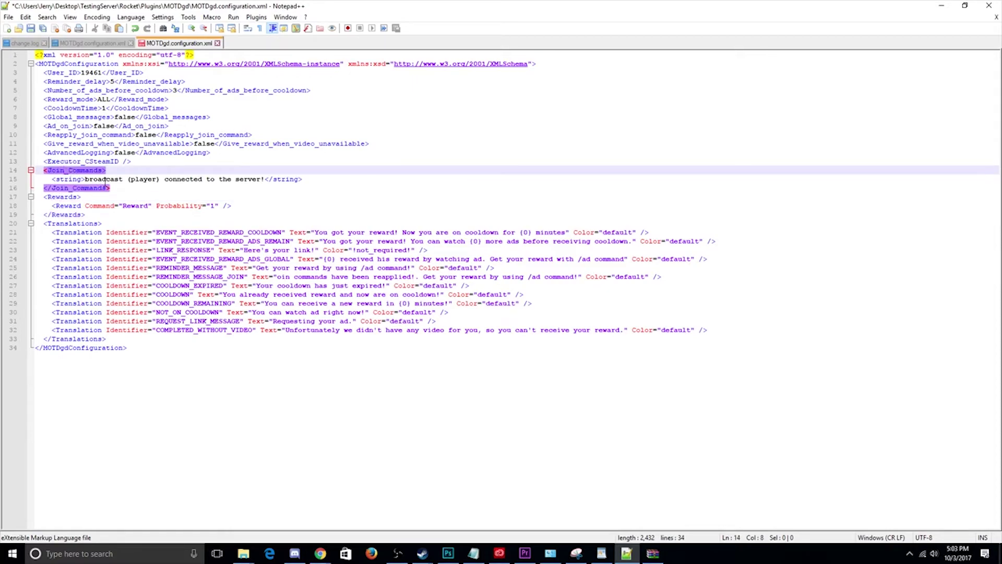
pyautogui.click(65, 188)
pyautogui.click(61, 169)
pyautogui.moveTo(45, 170); pyautogui.dragTo(117, 189)
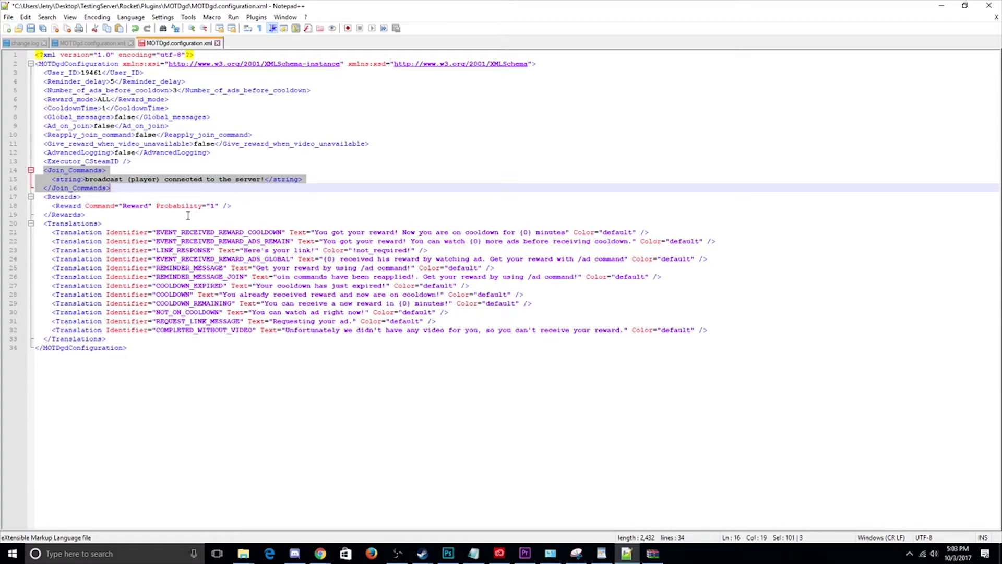
pyautogui.press('Delete')
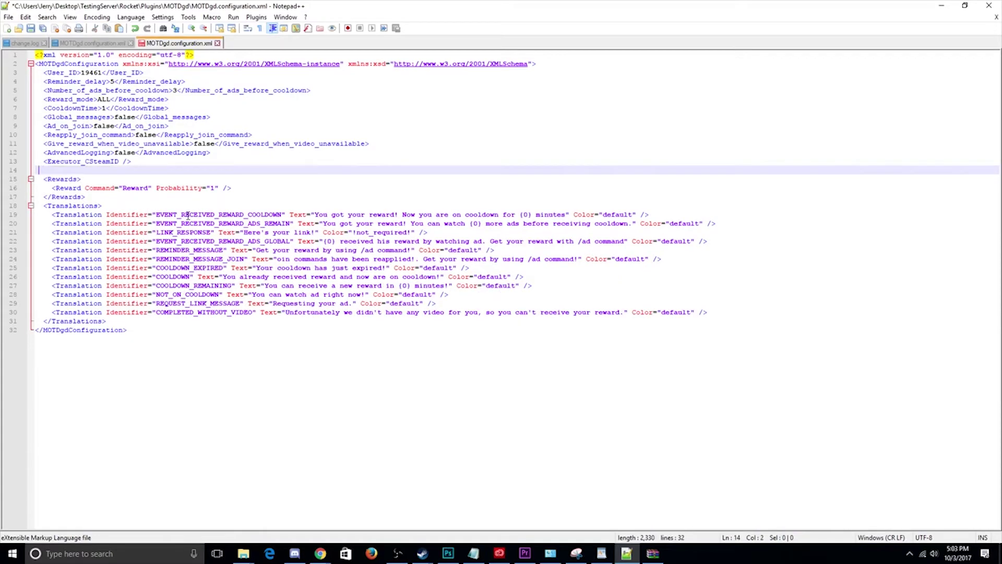
pyautogui.press('BackSpace')
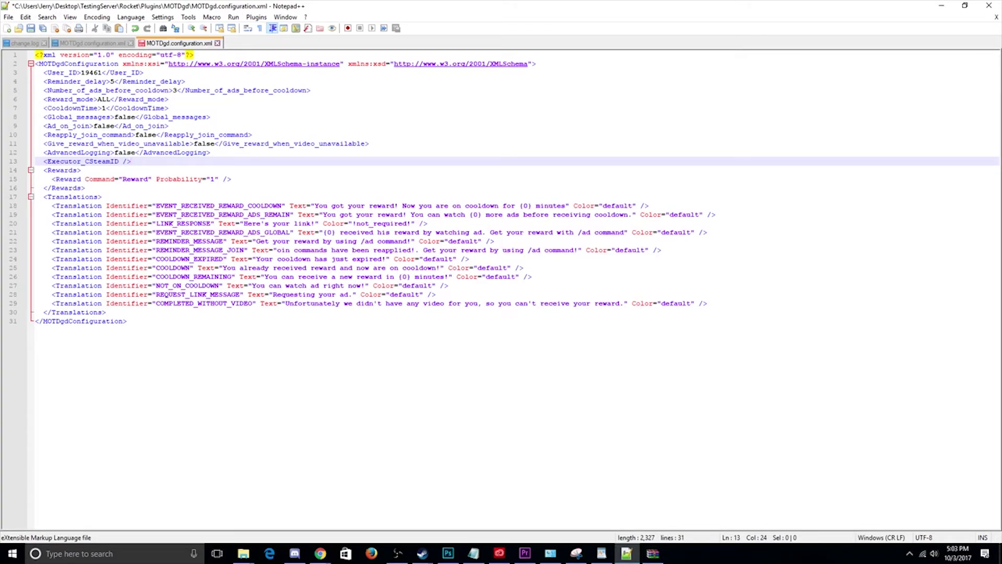
# Set the Command of the entry in the Rewards section to "pay (steamid) 120".
pyautogui.click(71, 169)
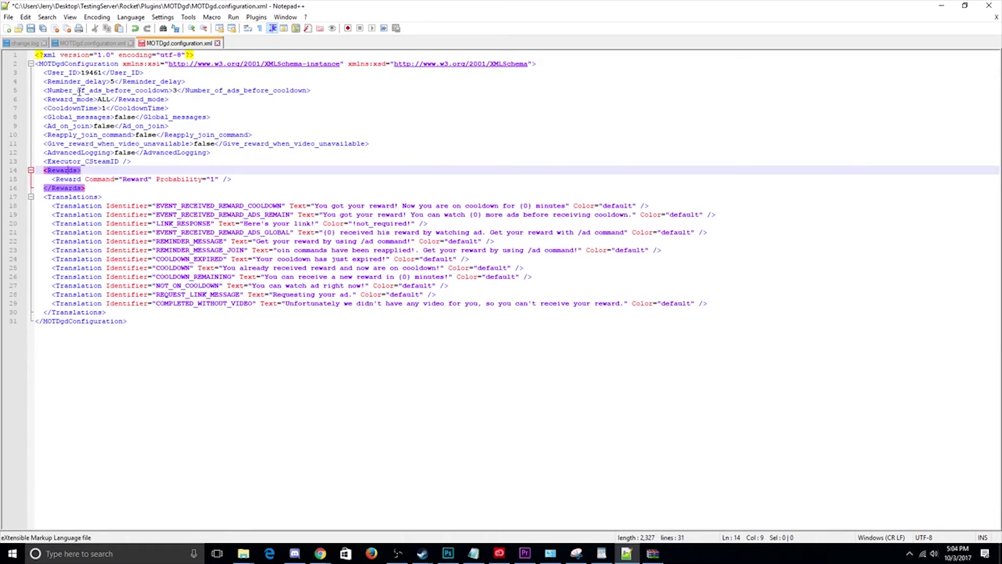
pyautogui.click(64, 98)
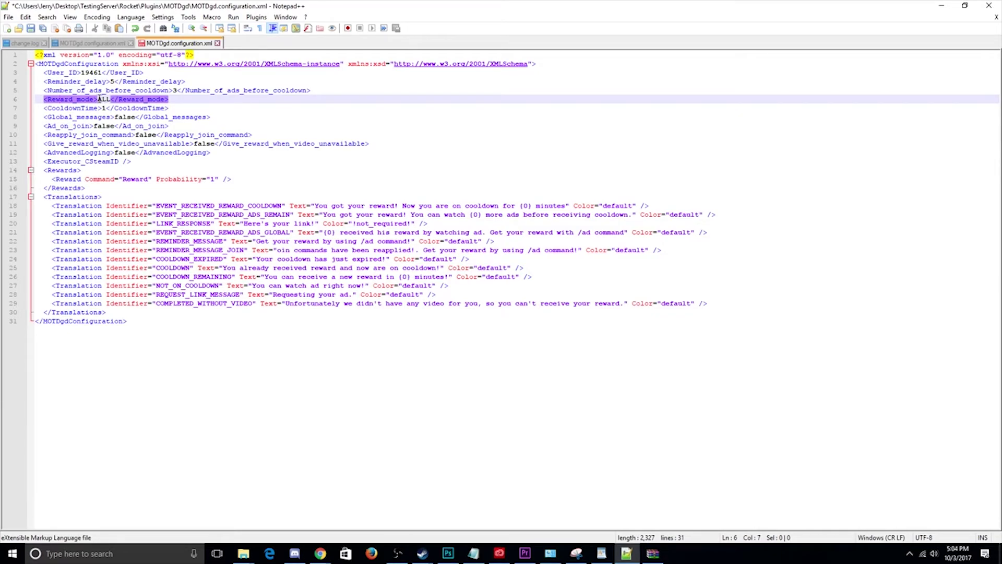
pyautogui.moveTo(97, 99); pyautogui.dragTo(110, 99)
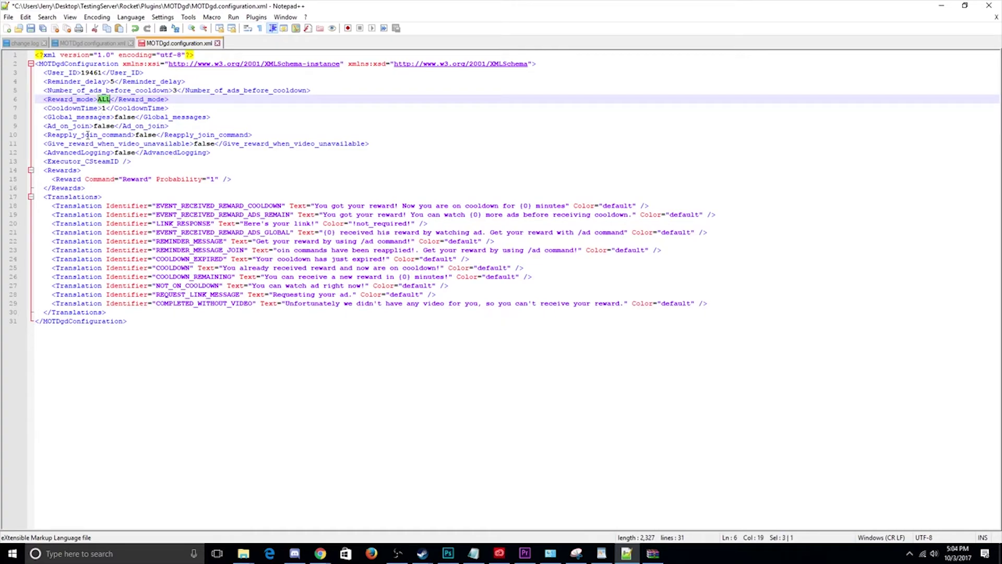
pyautogui.click(69, 170)
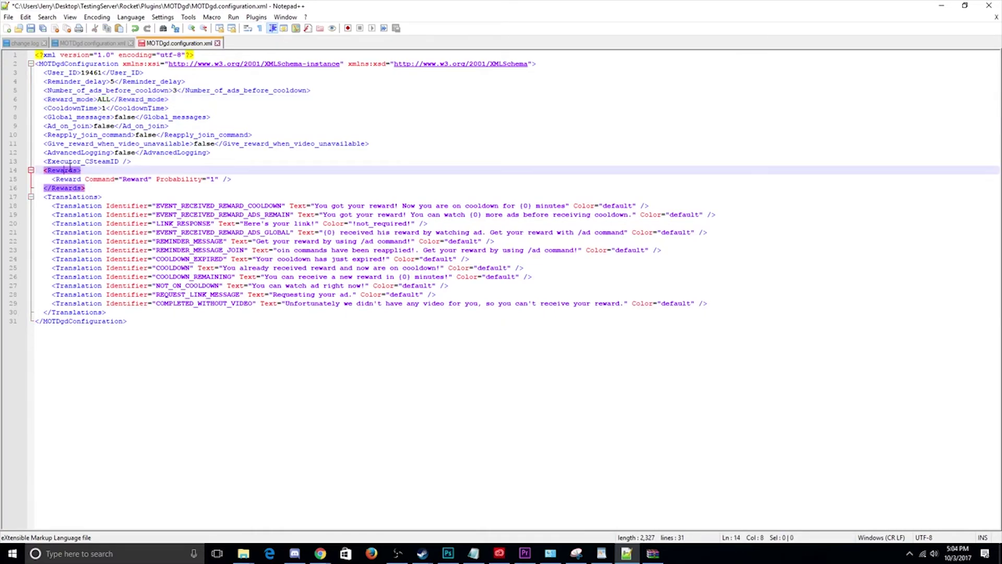
pyautogui.click(124, 179)
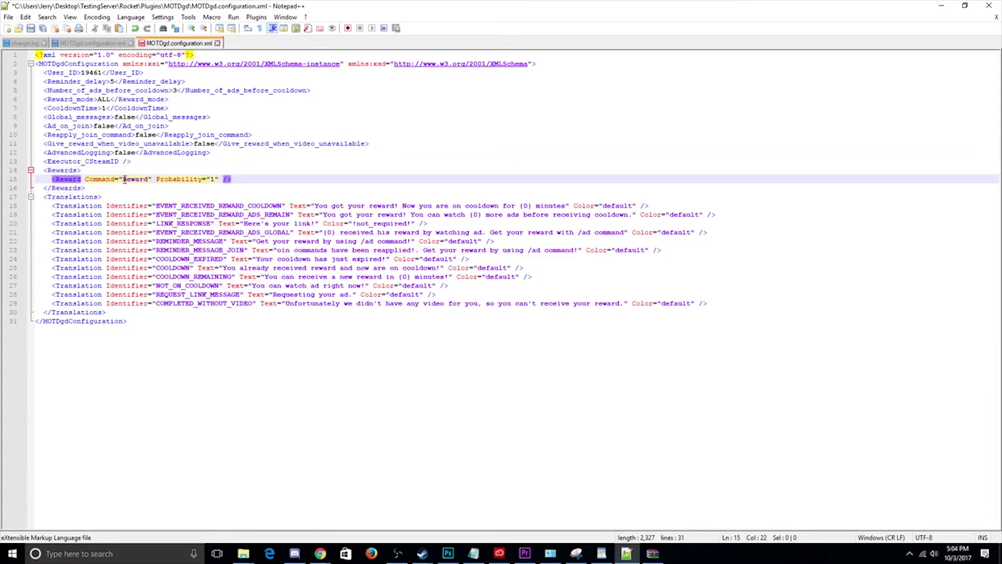
pyautogui.moveTo(123, 179); pyautogui.dragTo(149, 181)
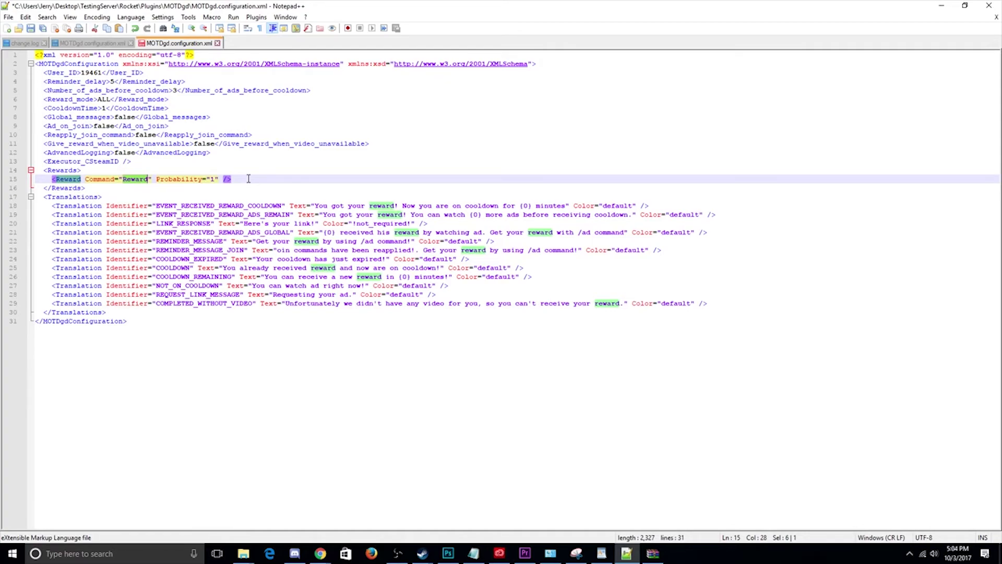
pyautogui.write('pay')
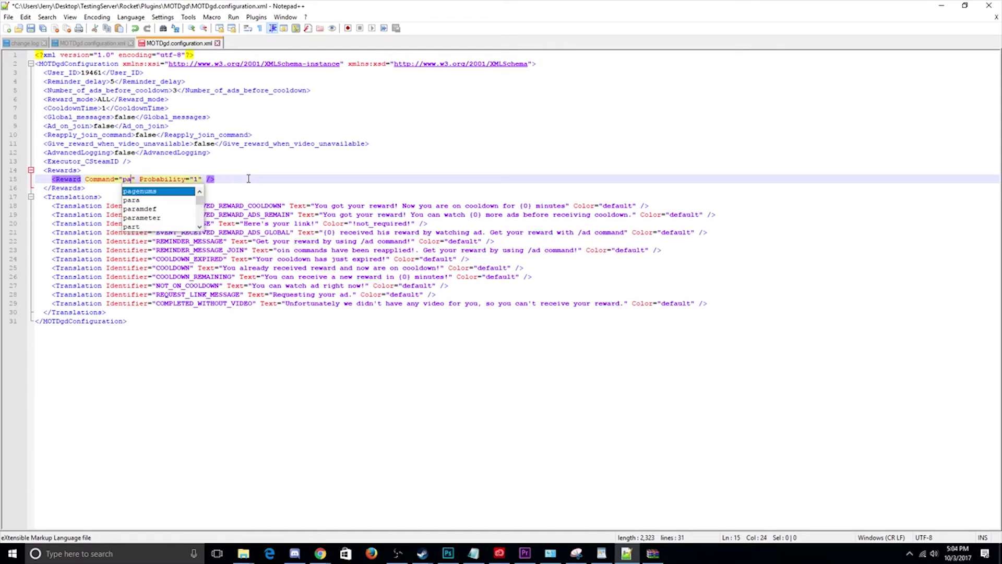
pyautogui.write(' {steamid}')
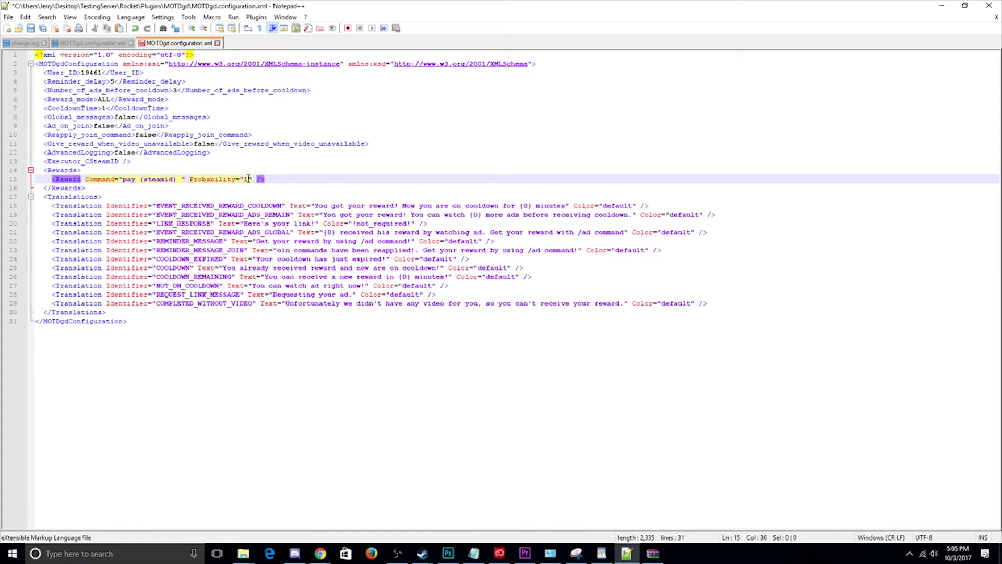
pyautogui.write('90')
pyautogui.press('BackSpace')
pyautogui.press('BackSpace')
pyautogui.write('120')
# Examine the reward entry's command and Probability together with the Reward_mode setting and the Translations section.
pyautogui.tripleClick(134, 182)
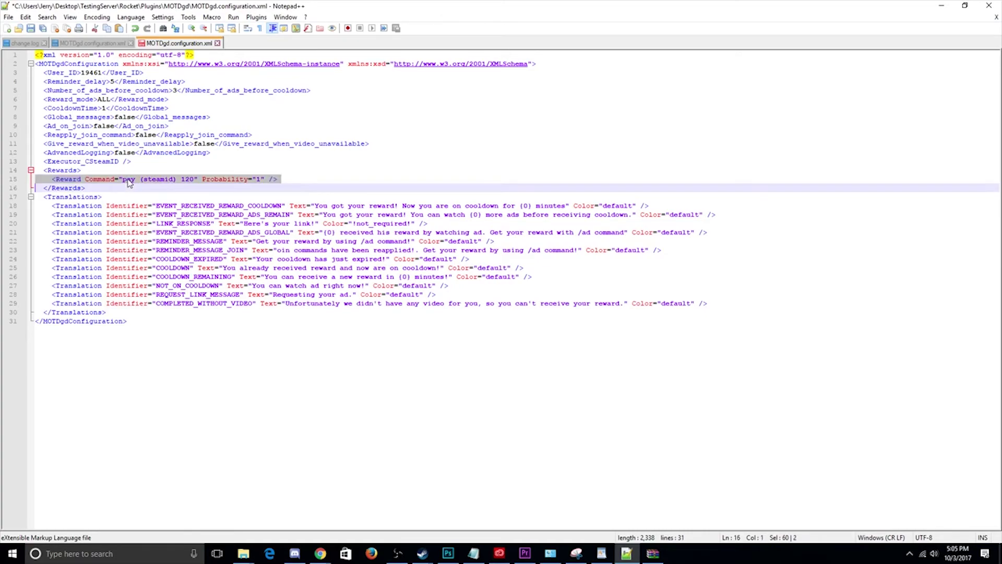
pyautogui.click(201, 163)
pyautogui.click(239, 179)
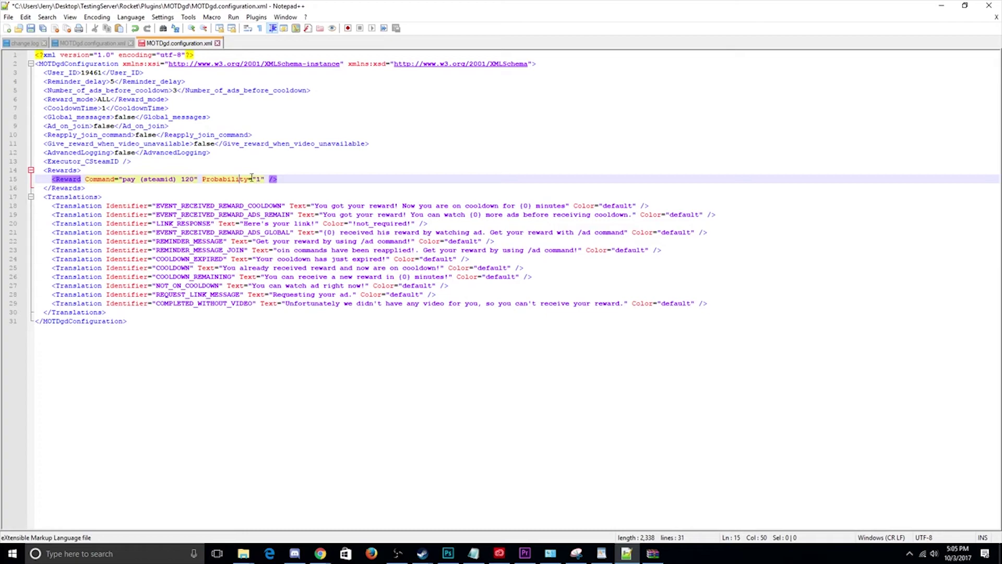
pyautogui.click(82, 100)
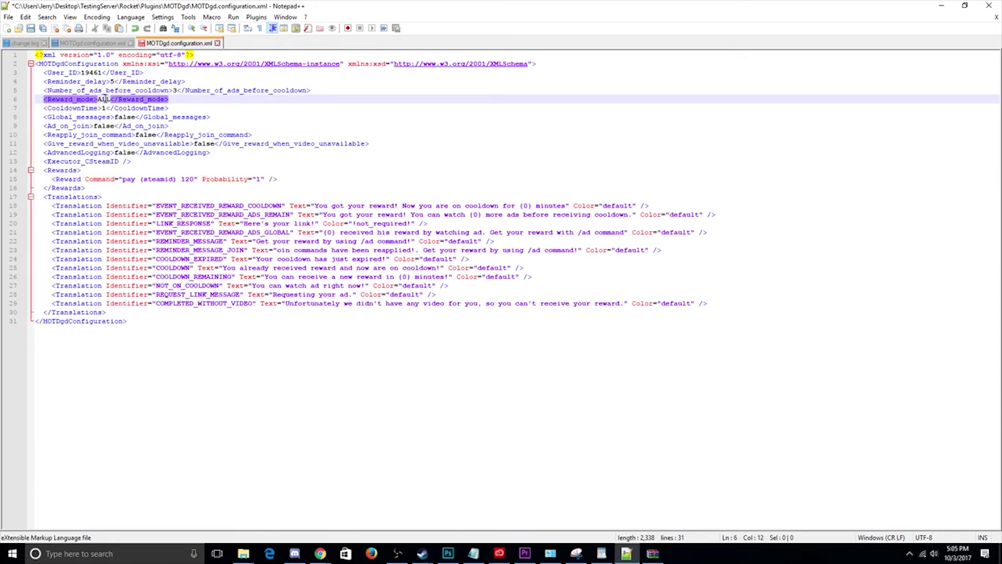
pyautogui.click(124, 179)
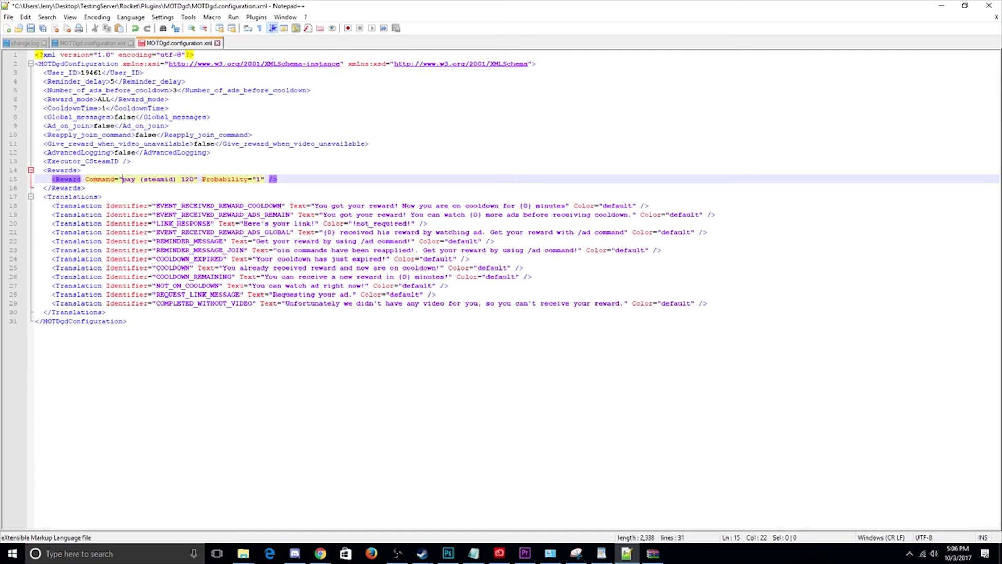
pyautogui.click(121, 214)
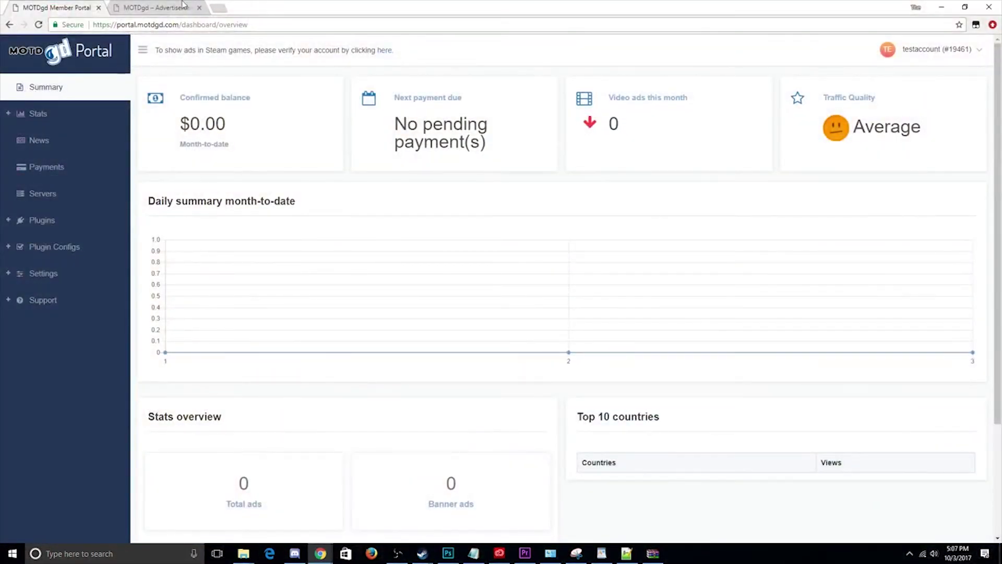
# Review the RocketHub page of the MOTDgd plugin and the summary dashboard of the MOTDgd Member Portal in Chrome.
pyautogui.click(138, 8)
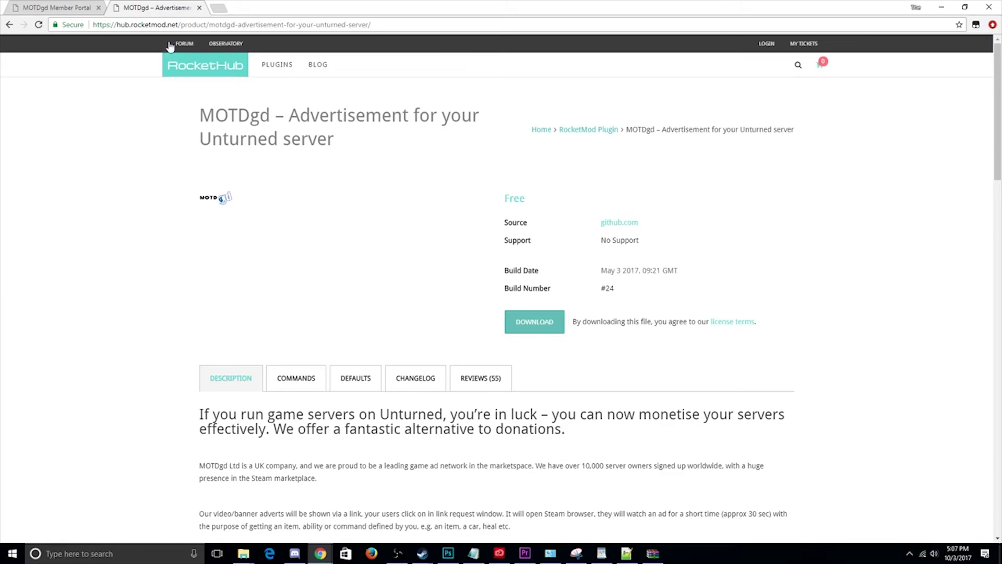
pyautogui.click(66, 5)
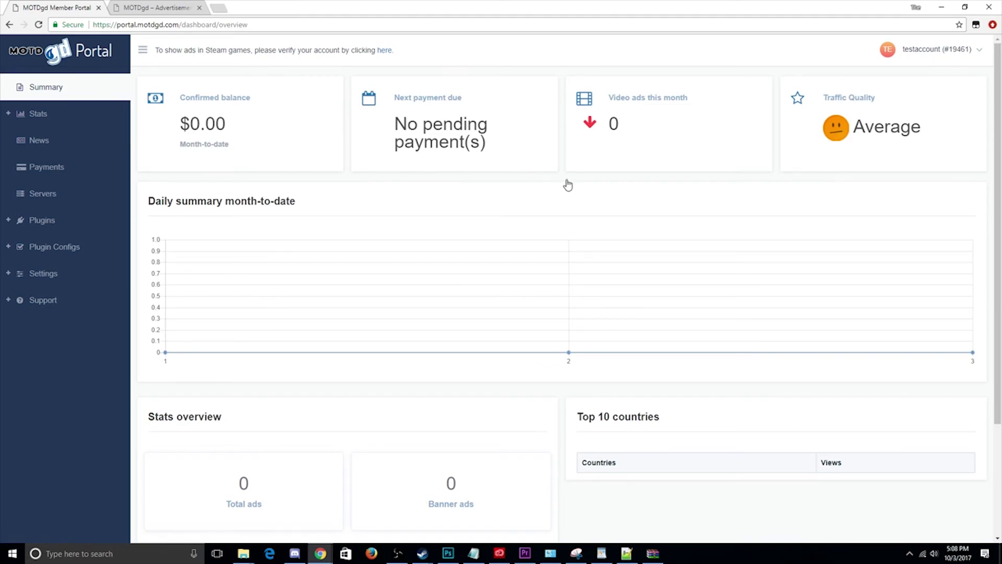
pyautogui.scroll(-3, 411, 327)
pyautogui.scroll(3, 411, 327)
pyautogui.click(161, 7)
pyautogui.click(63, 8)
# Open the Unturned plugin config page in the MOTDgd portal and look through its plugin settings, messages and commands.
pyautogui.click(60, 251)
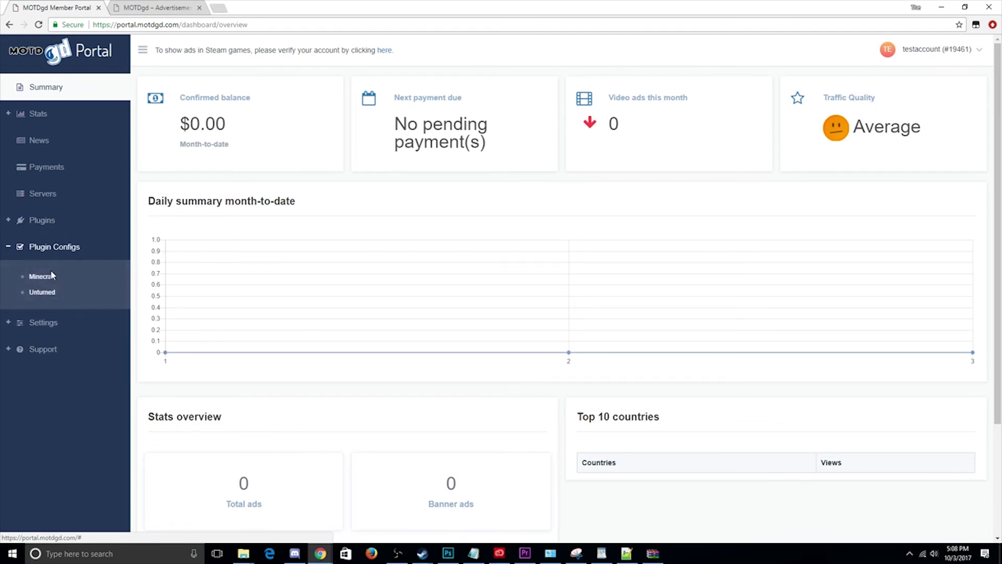
pyautogui.click(37, 293)
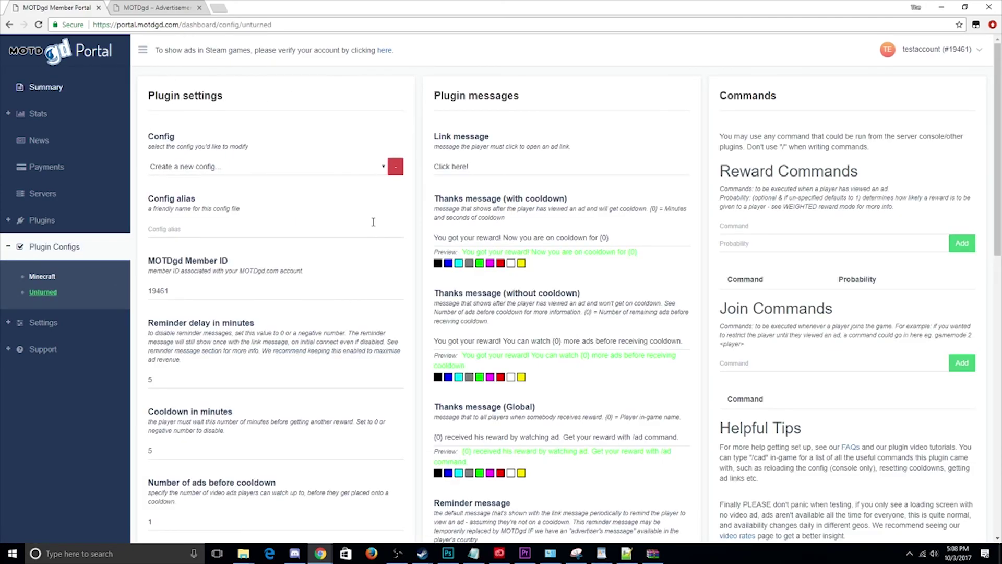
pyautogui.scroll(-2, 291, 329)
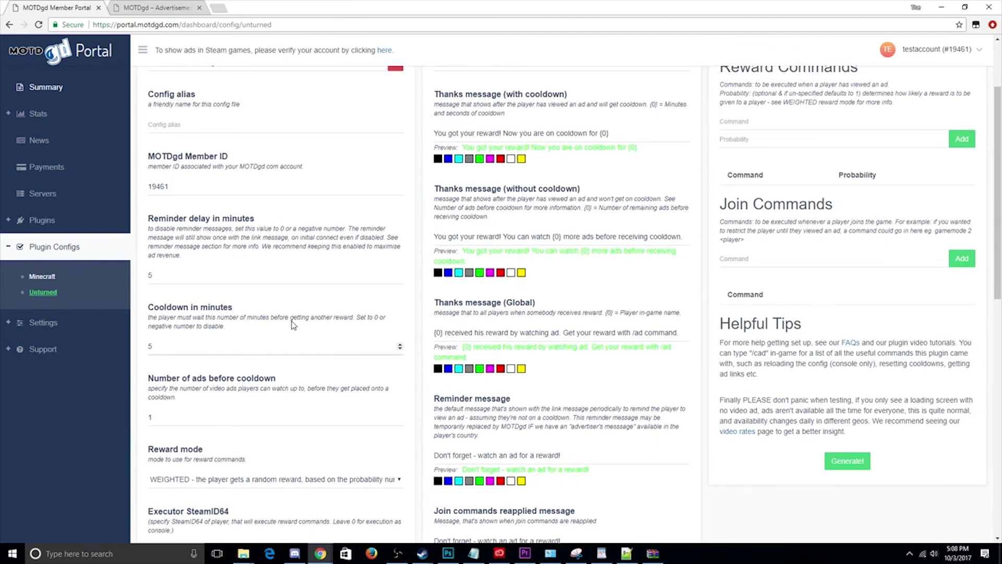
pyautogui.scroll(-2, 297, 320)
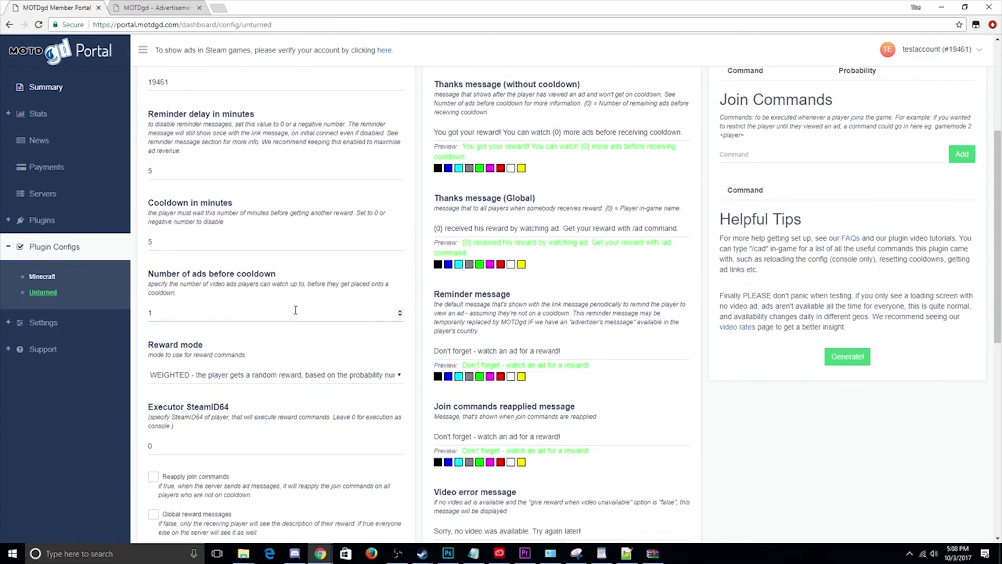
pyautogui.scroll(-2, 201, 303)
pyautogui.scroll(1, 306, 277)
pyautogui.scroll(-7, 307, 277)
pyautogui.scroll(10, 306, 278)
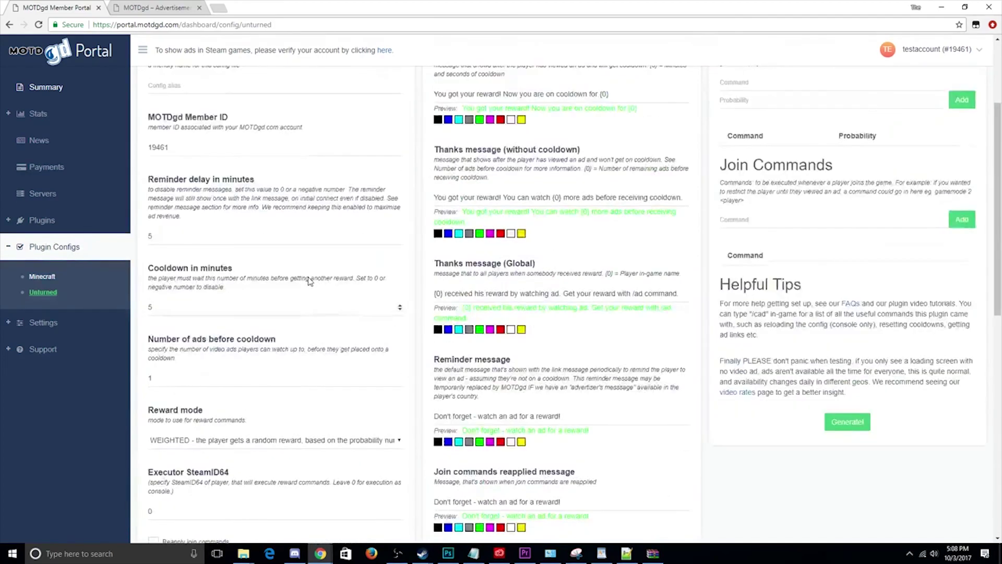
pyautogui.scroll(3, 310, 281)
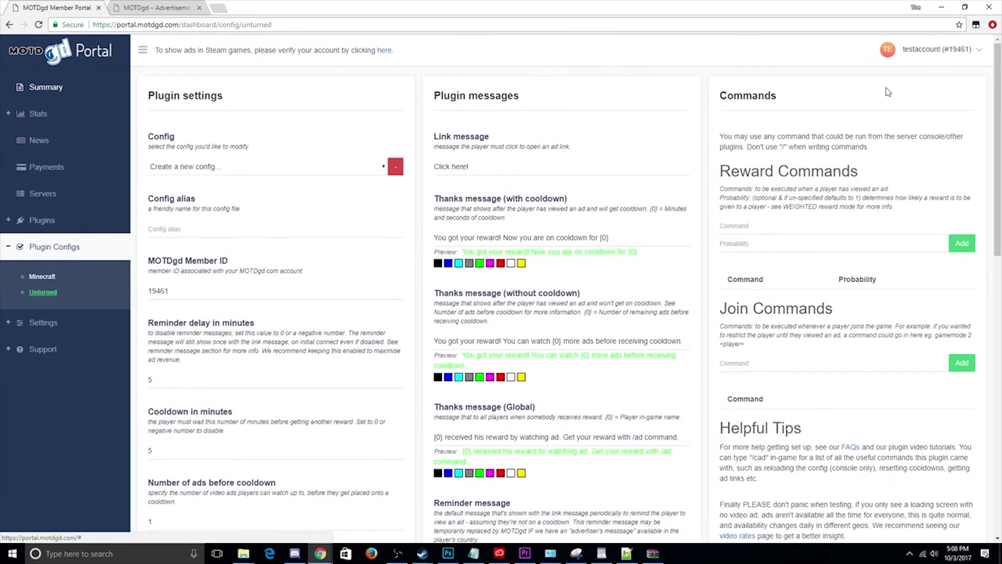